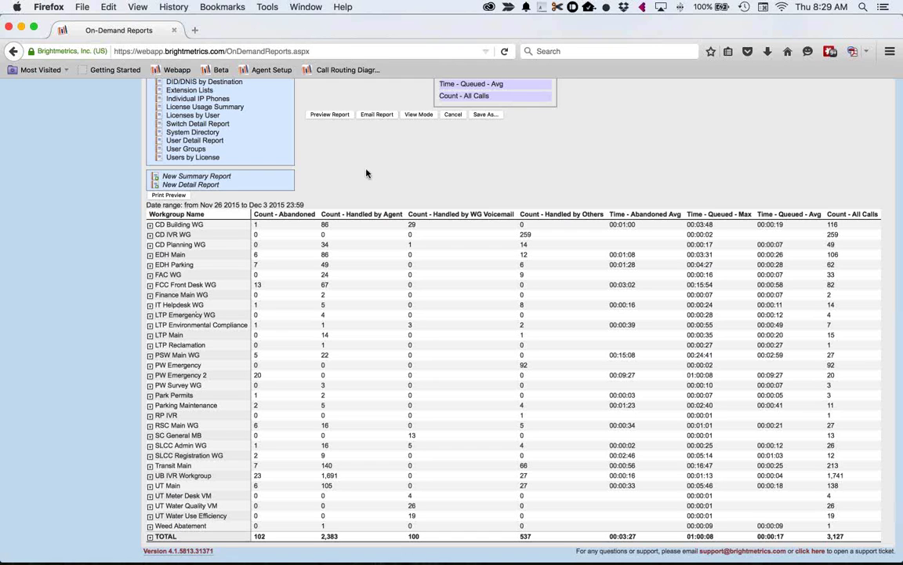
Step: Add Party Name to the rows of the Workgroup Queue Summary, below Workgroup Name, and preview the report
scroll(366, 173, up, 5)
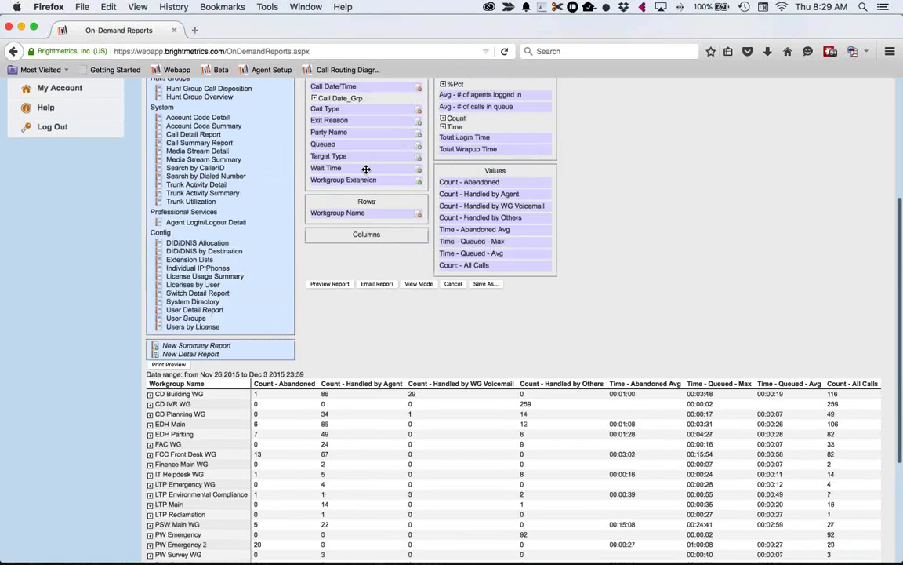
drag(338, 137, 340, 220)
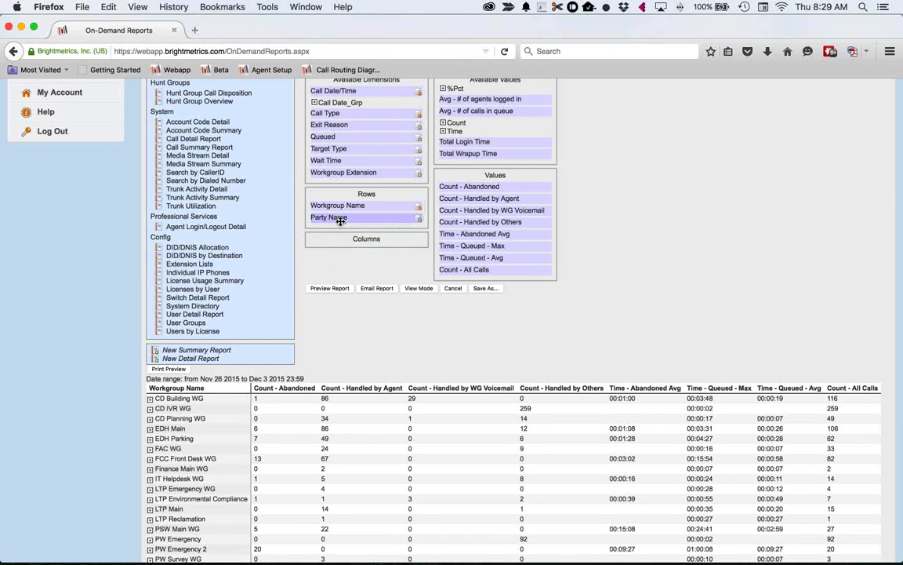
click(340, 287)
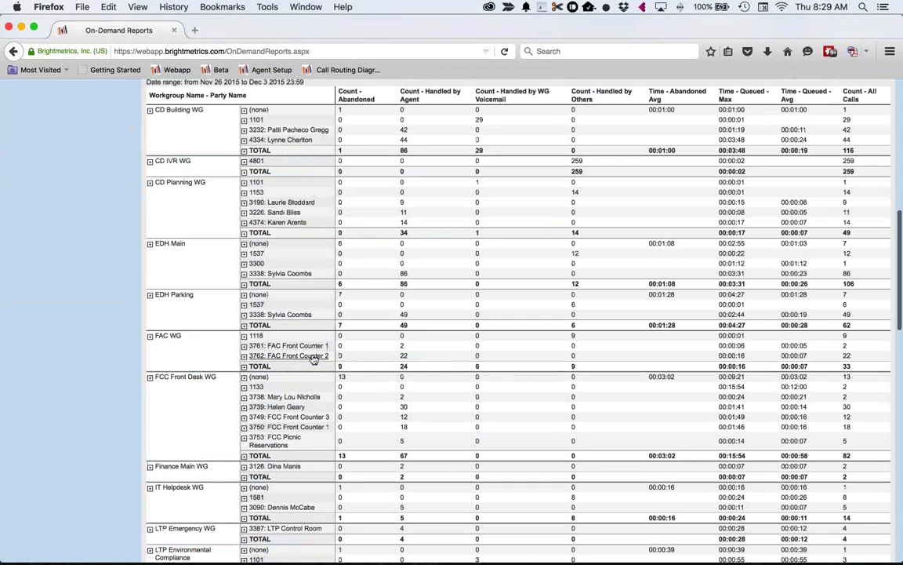
Step: View the call detail report for the Transit Main agent with 63 handled calls, and close it
scroll(312, 355, down, 6)
scroll(312, 358, down, 12)
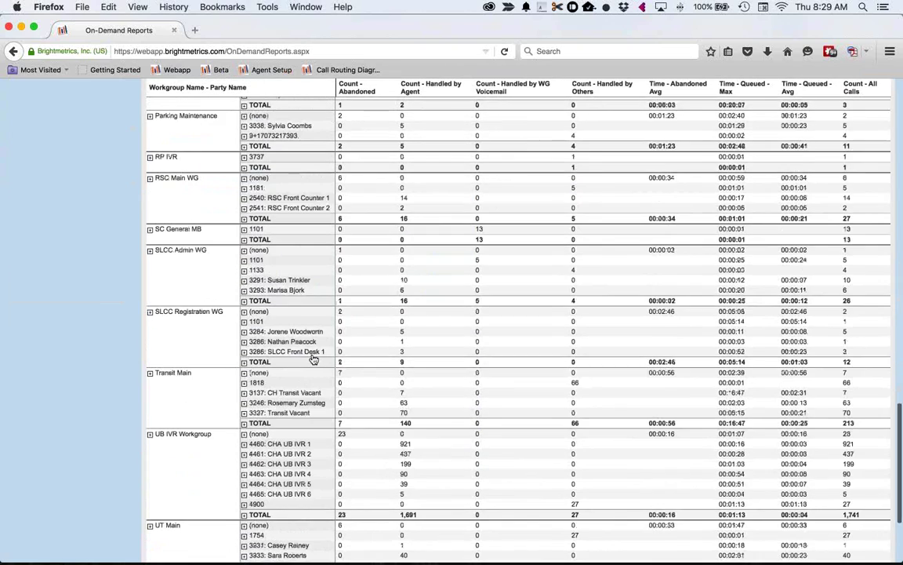
scroll(313, 358, down, 2)
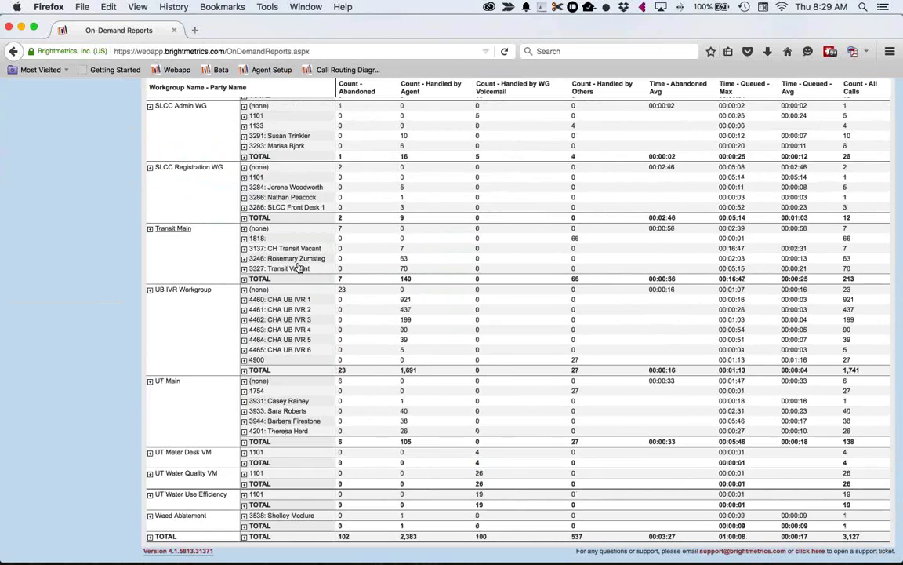
double_click(403, 258)
scroll(308, 255, up, 10)
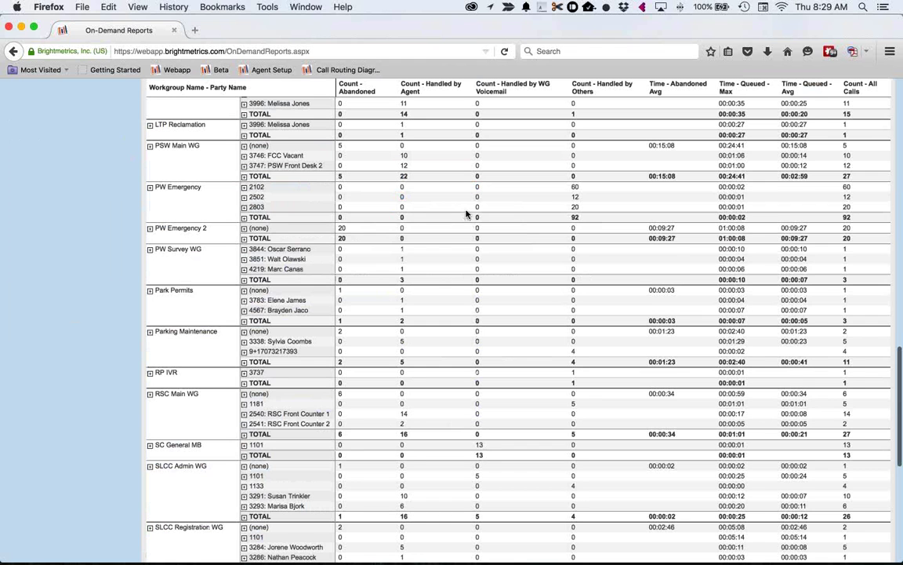
scroll(466, 213, down, 5)
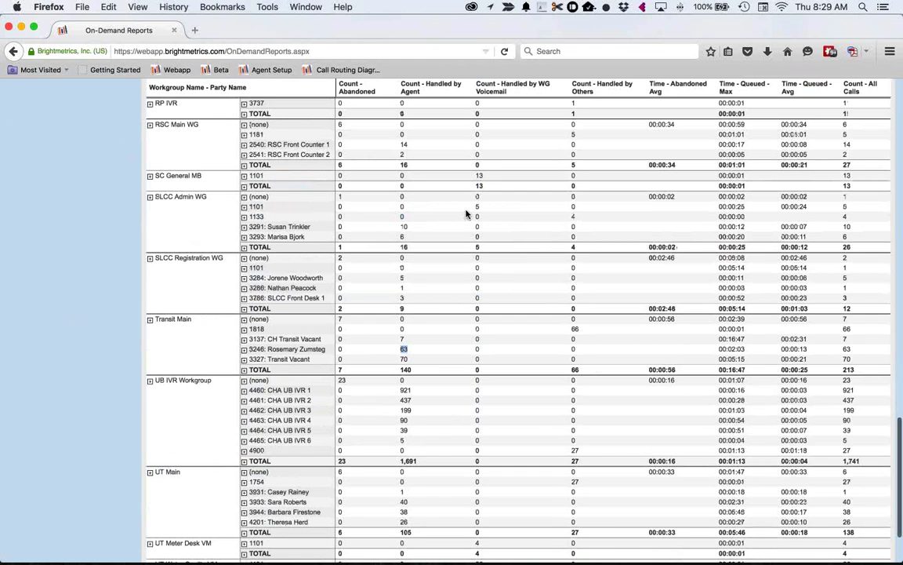
scroll(467, 214, down, 1)
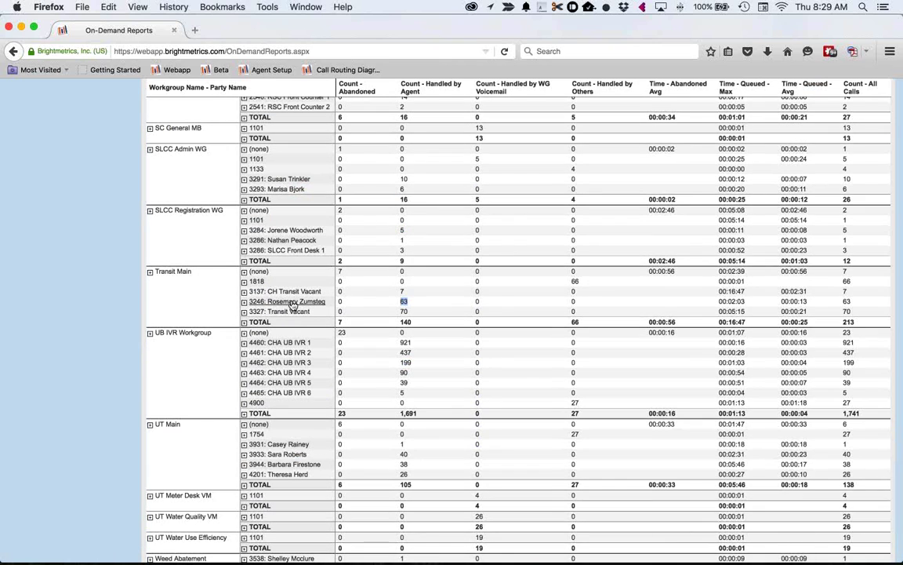
click(292, 304)
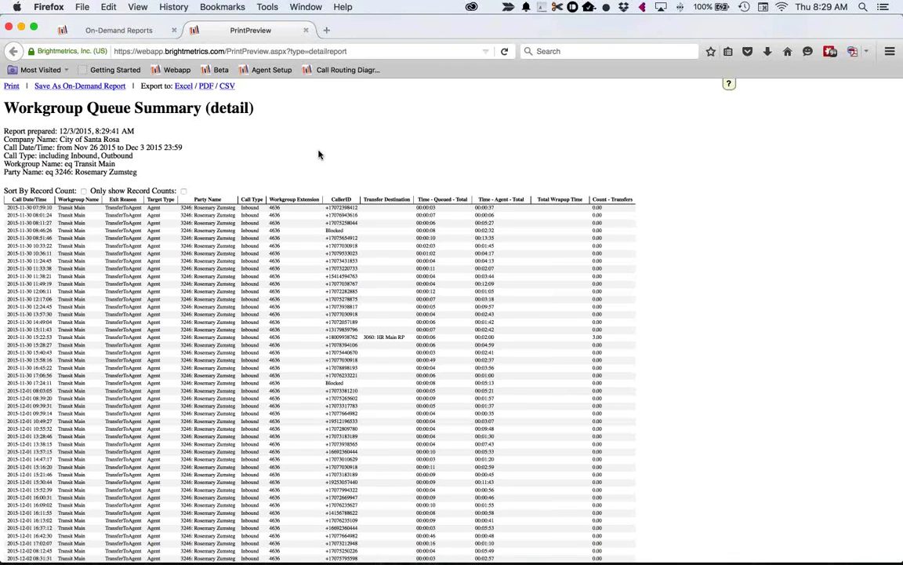
click(306, 30)
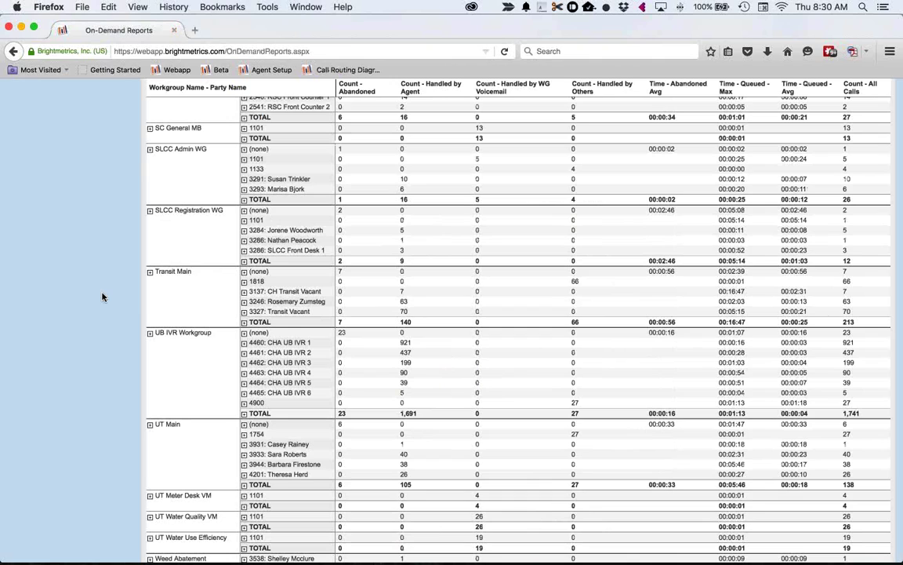
Step: Open the saved New WG Summary Report from Jim's Reports and preview it
scroll(102, 296, up, 10)
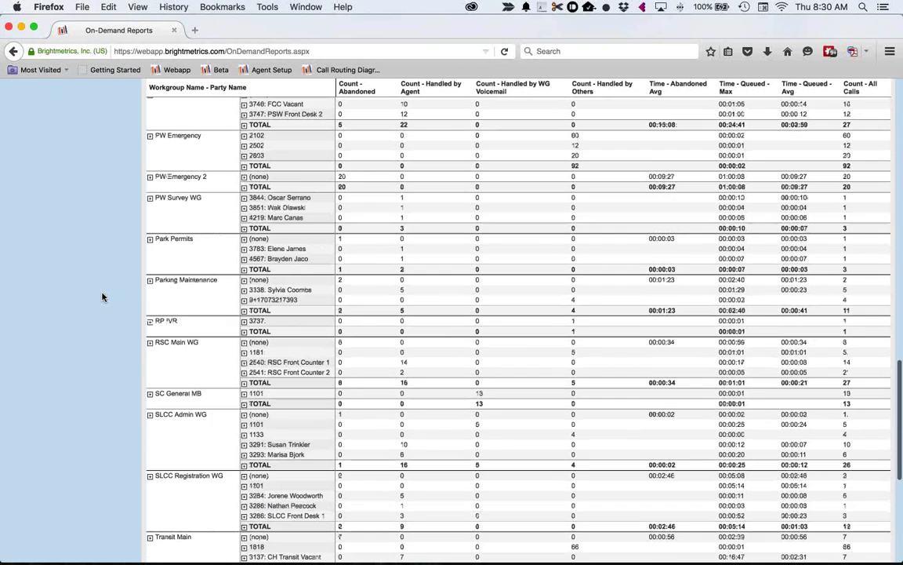
scroll(102, 296, up, 13)
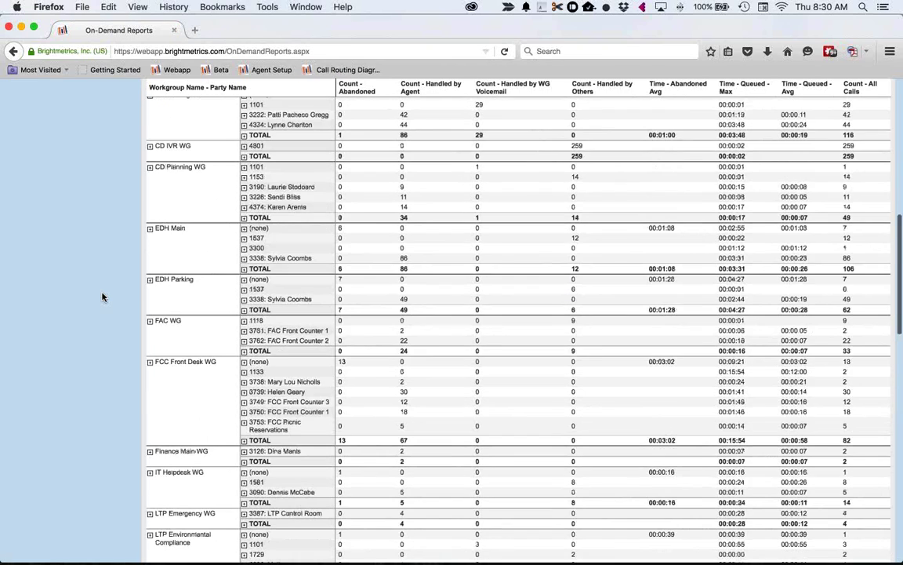
scroll(102, 297, up, 1)
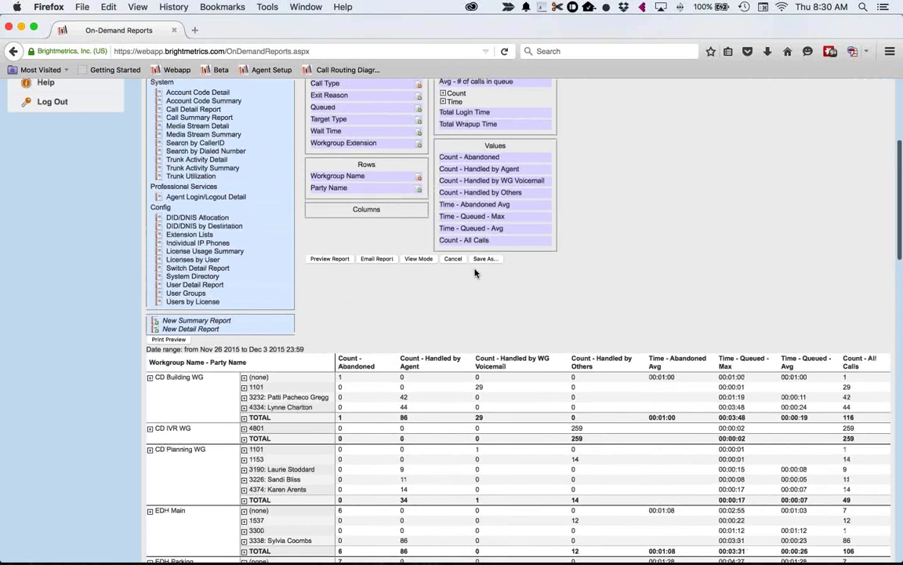
scroll(384, 302, up, 5)
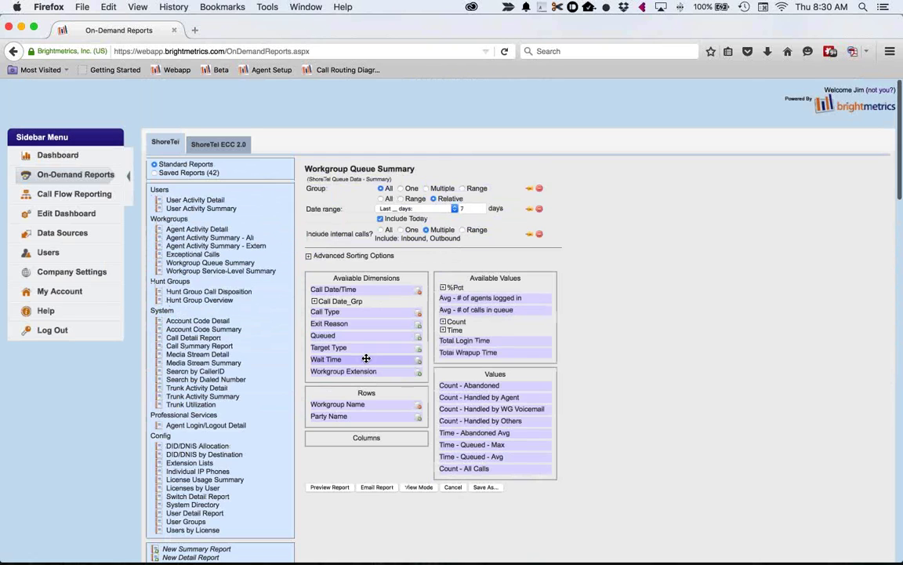
click(177, 173)
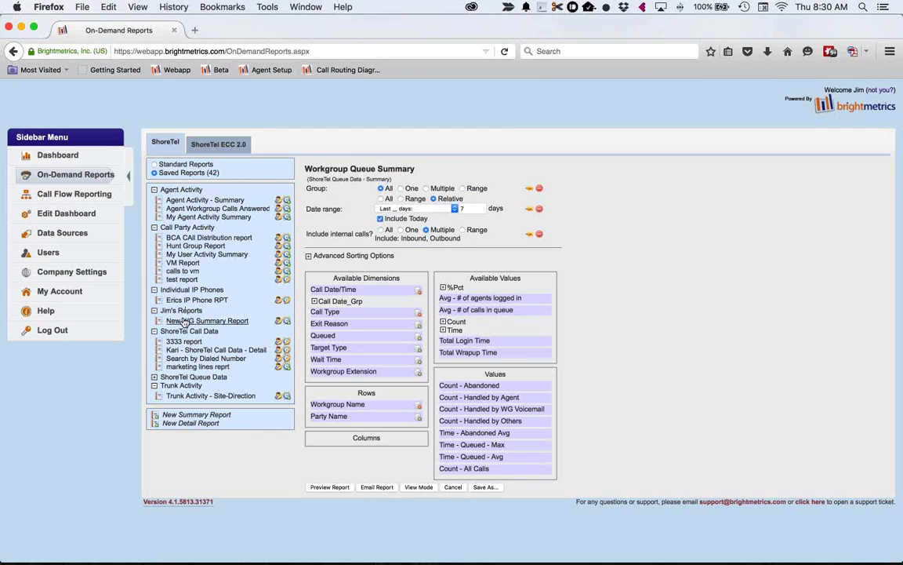
click(211, 321)
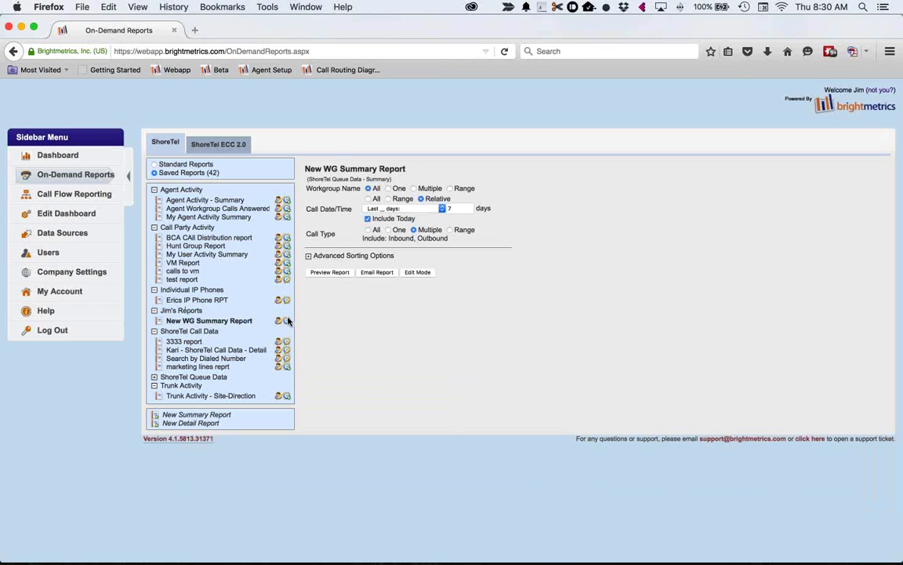
click(331, 273)
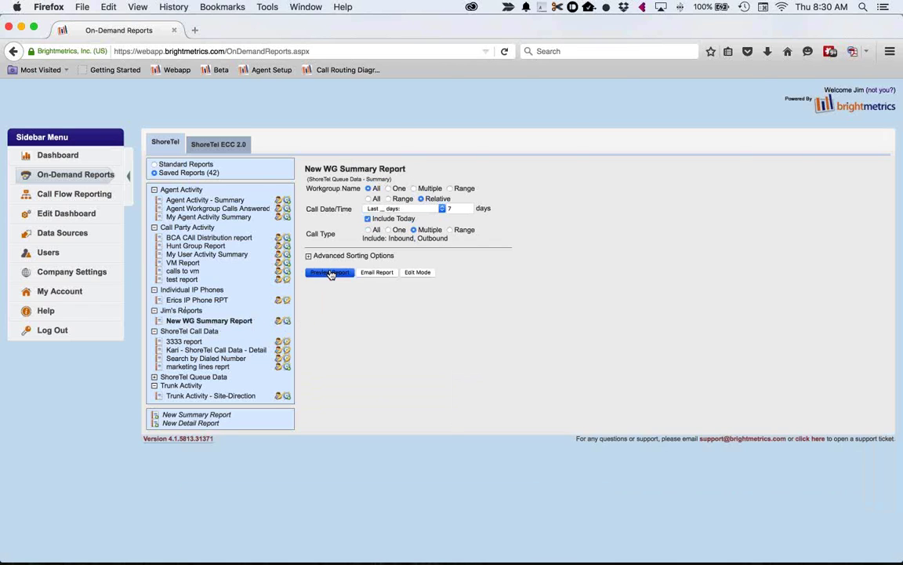
Step: Limit the Workgroup Name filter to the single workgroup Transit Main and preview the report
scroll(379, 283, up, 15)
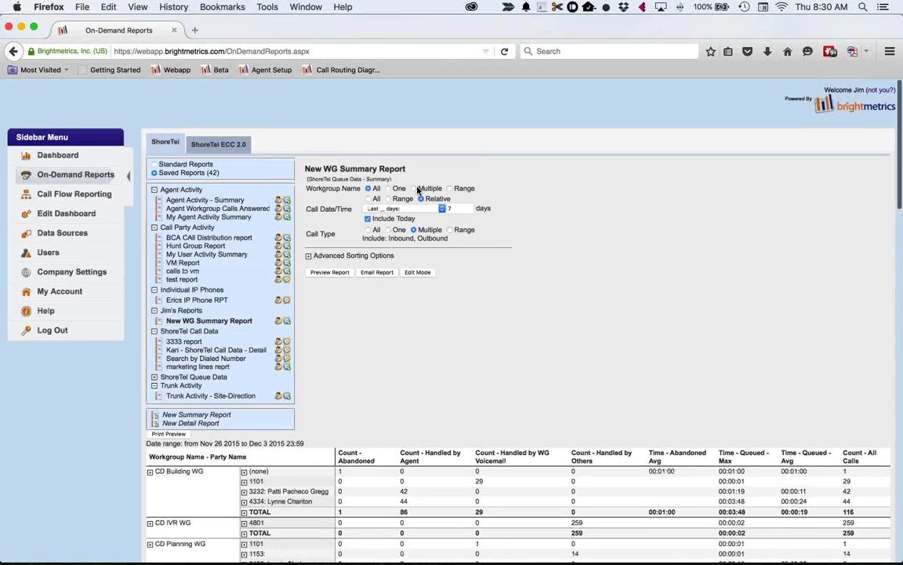
click(388, 189)
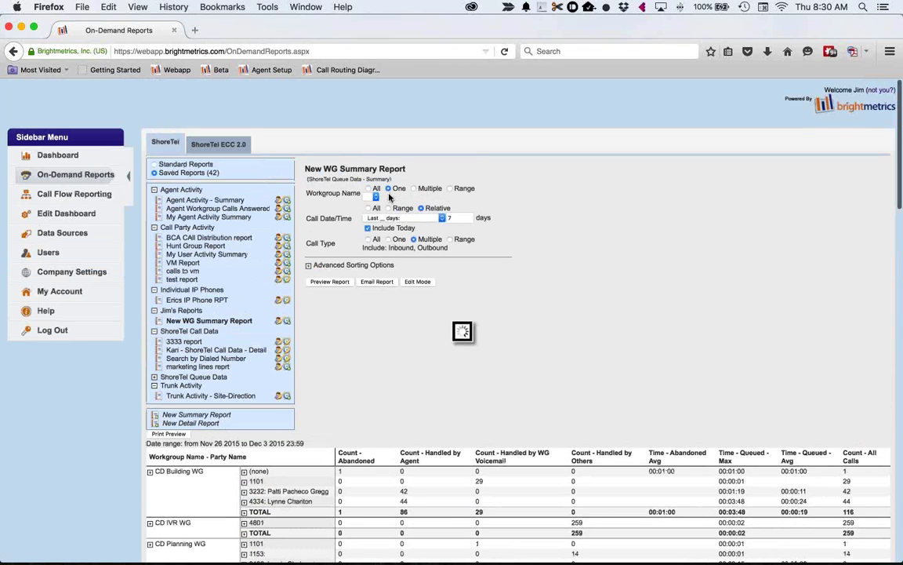
click(385, 198)
key(Down)
key(Down)
key(Down)
key(Down)
key(Down)
key(Down)
key(Down)
key(Down)
key(Down)
key(Down)
key(Down)
key(Down)
key(Down)
key(Down)
key(Down)
key(Down)
key(Down)
key(Down)
key(Down)
key(Down)
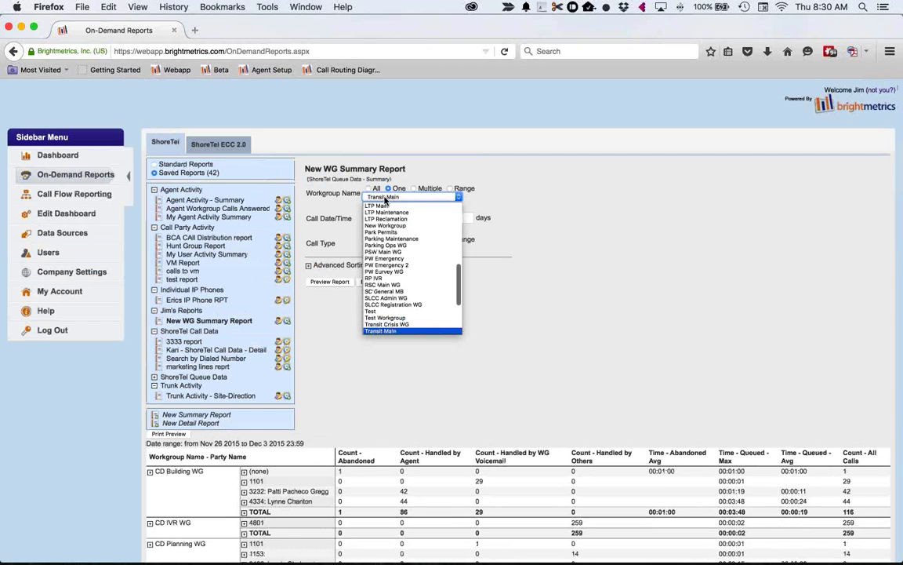
key(Down)
key(Return)
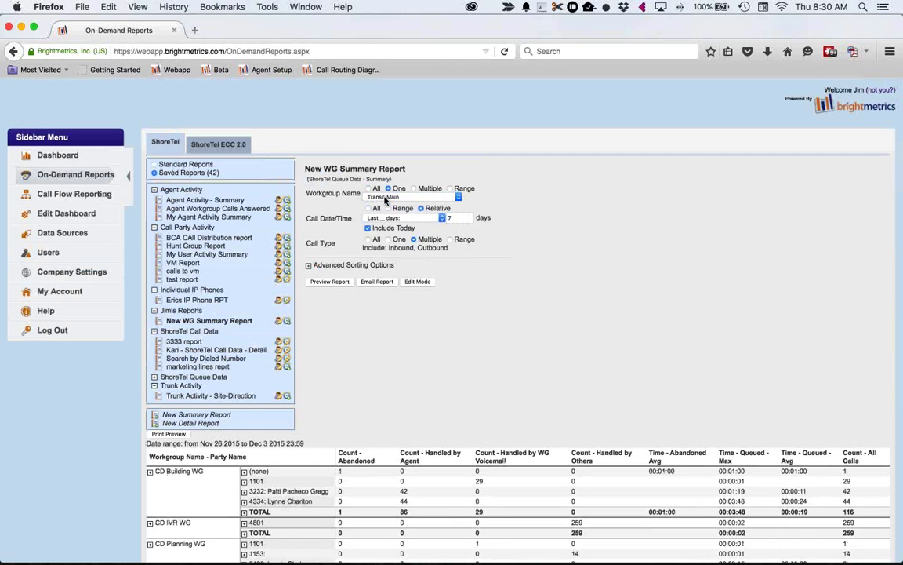
click(323, 282)
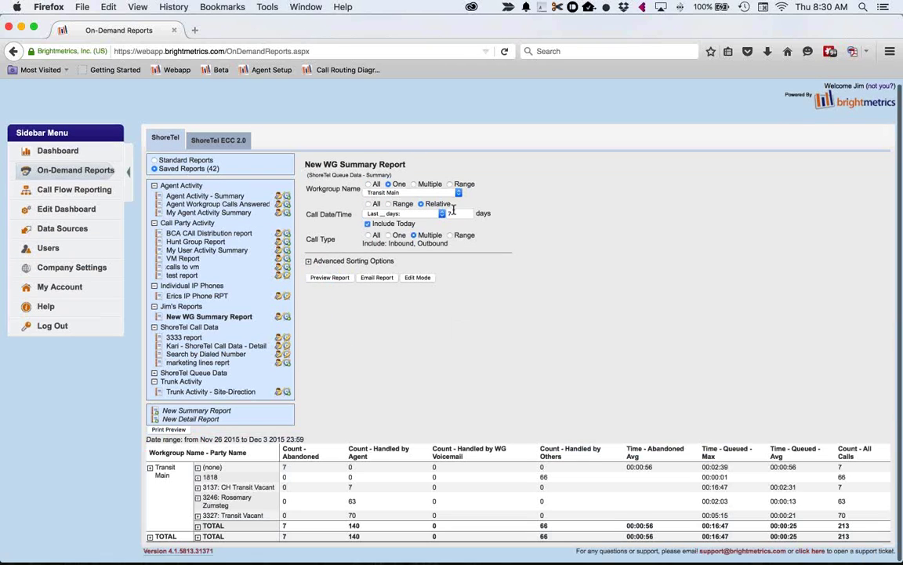
Step: Preview the report with Call Date/Time set to Last Month, and reset the Workgroup Name filter to All
click(398, 213)
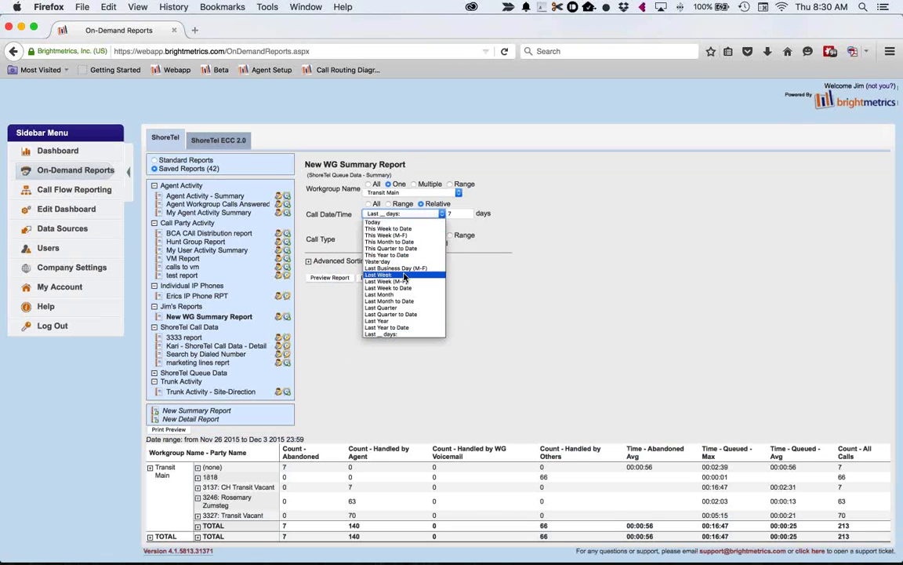
click(379, 294)
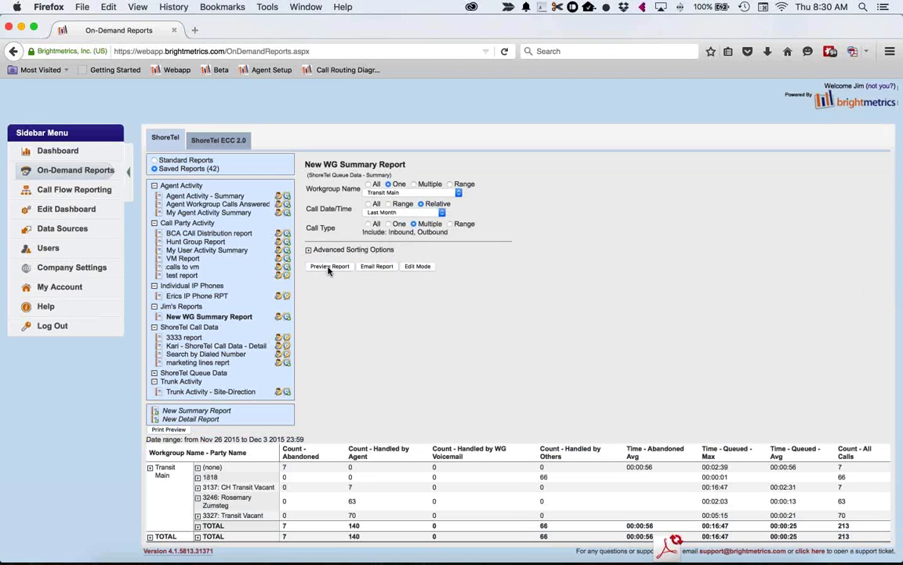
click(330, 267)
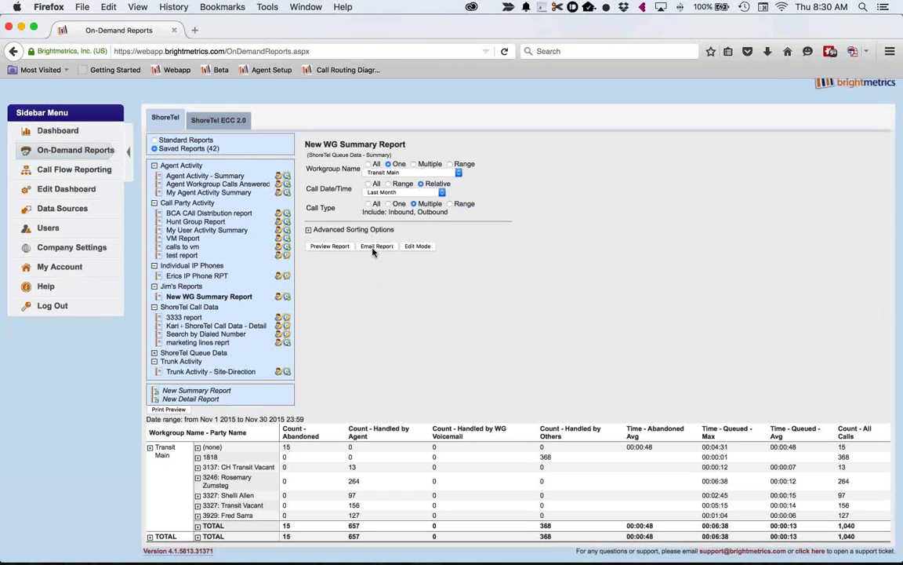
click(368, 164)
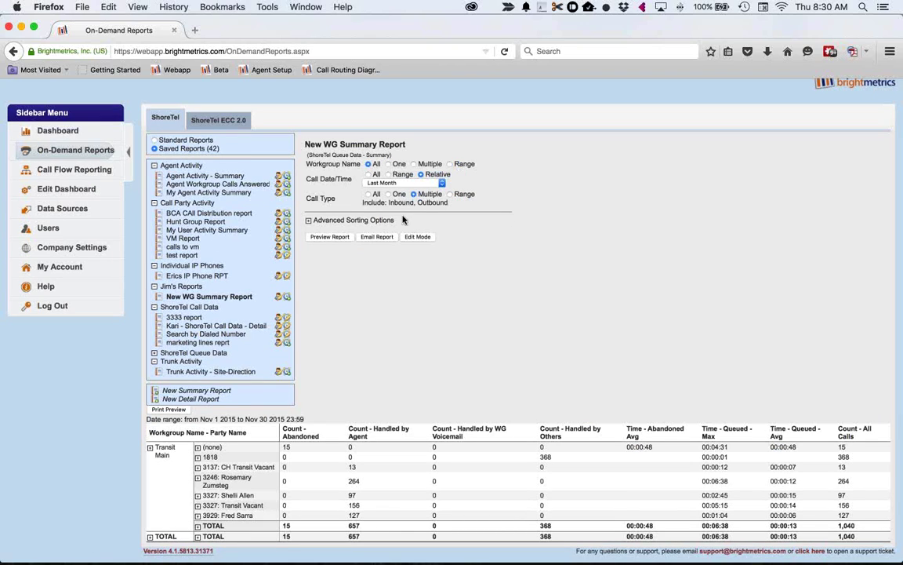
Step: Open the sharing settings of New WG Summary Report and check the choices for adding a user and permission level
click(277, 297)
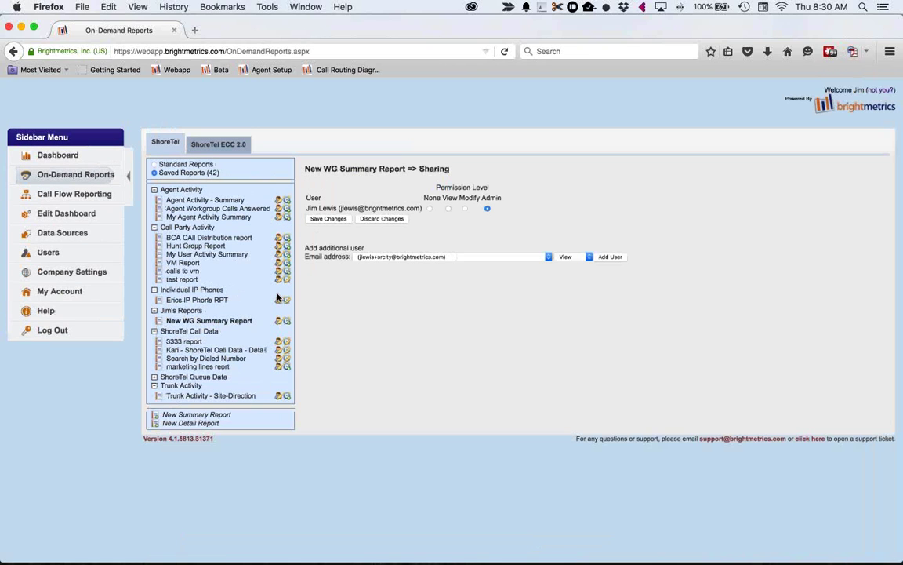
click(410, 257)
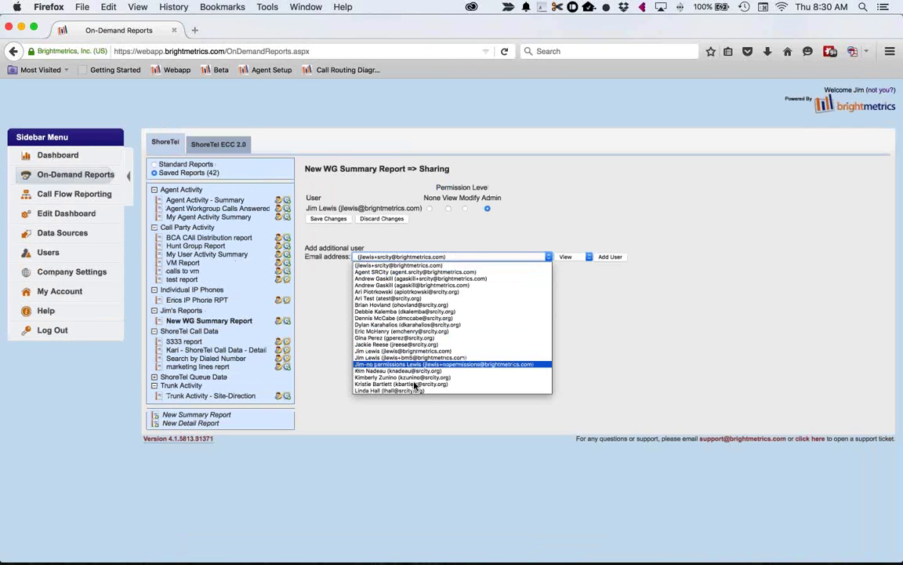
click(568, 284)
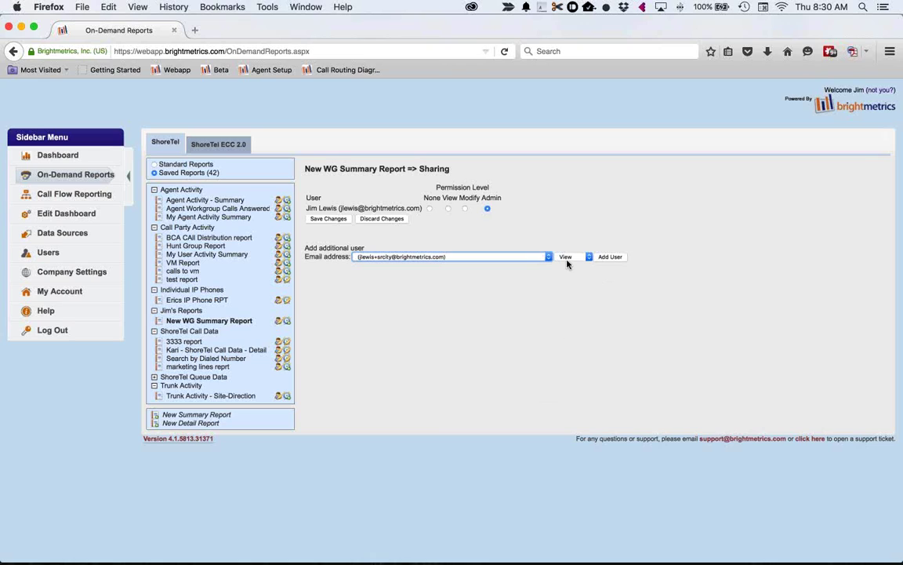
click(566, 258)
click(528, 310)
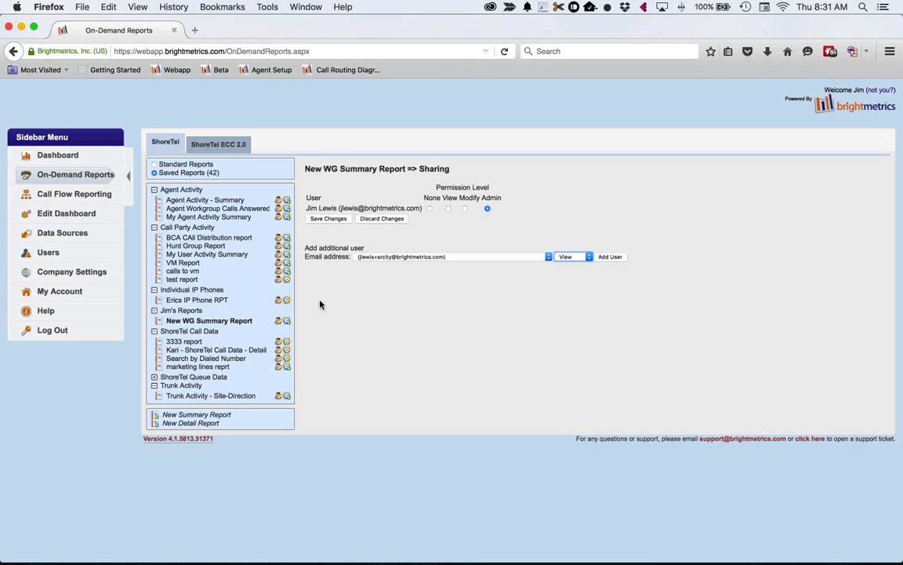
Step: Open the schedules of test report and examine both entries' recipient, send time, days and filters
click(286, 279)
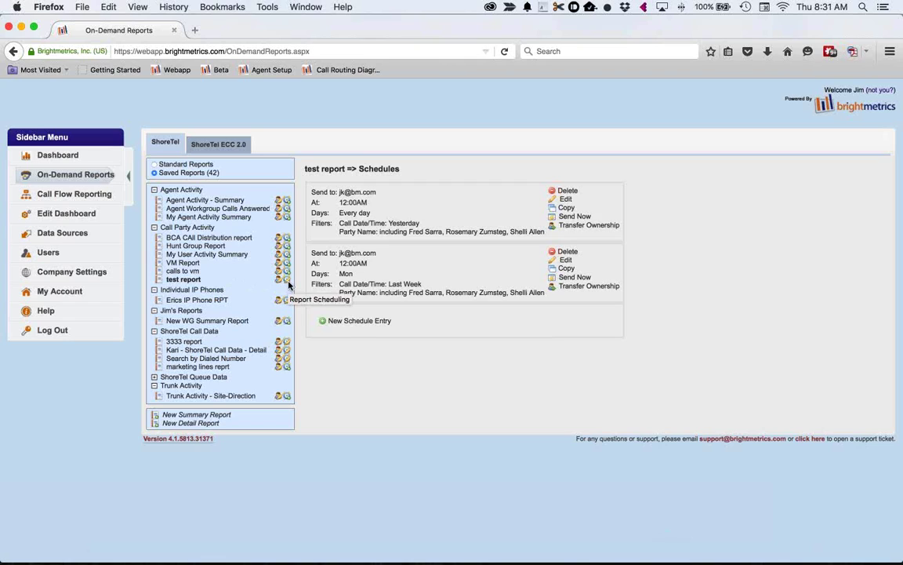
drag(377, 192, 310, 192)
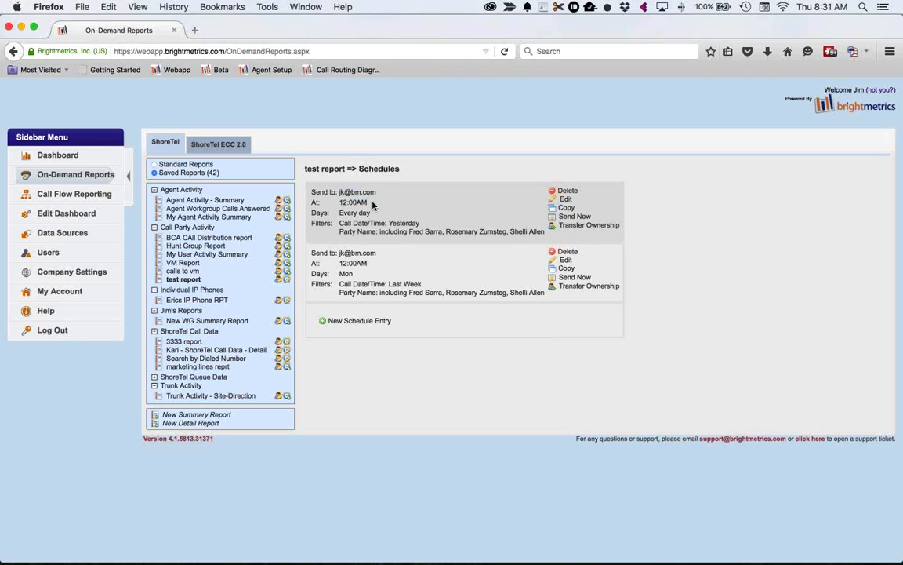
double_click(353, 202)
click(348, 211)
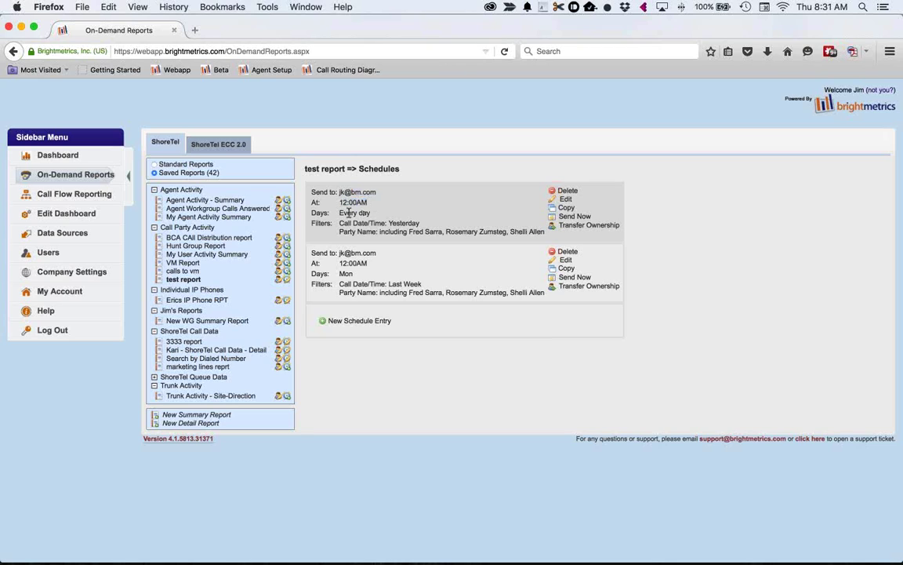
double_click(399, 223)
drag(410, 231, 569, 227)
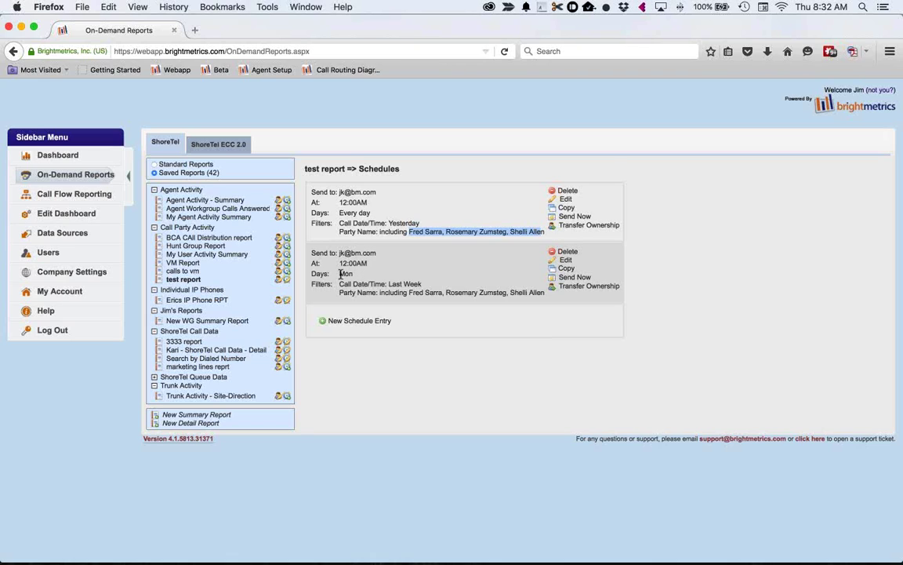
drag(388, 284, 424, 286)
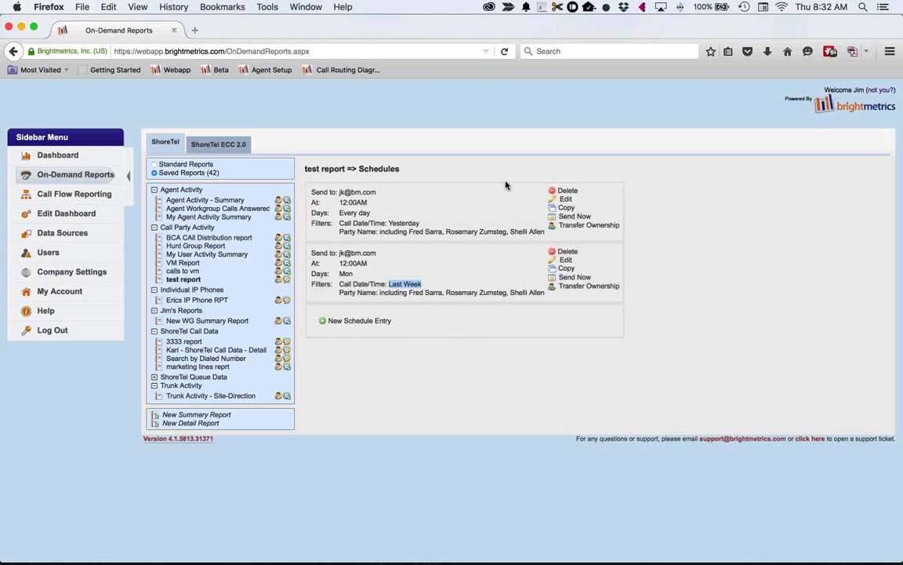
Step: Examine the edit settings of both test report schedule entries, including format, send time, days and filters, without saving changes
click(567, 200)
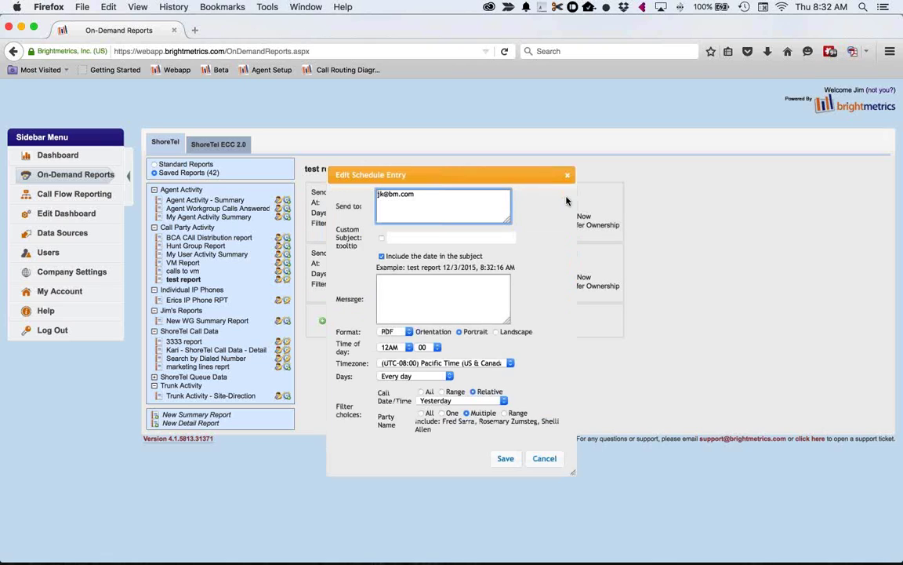
click(544, 450)
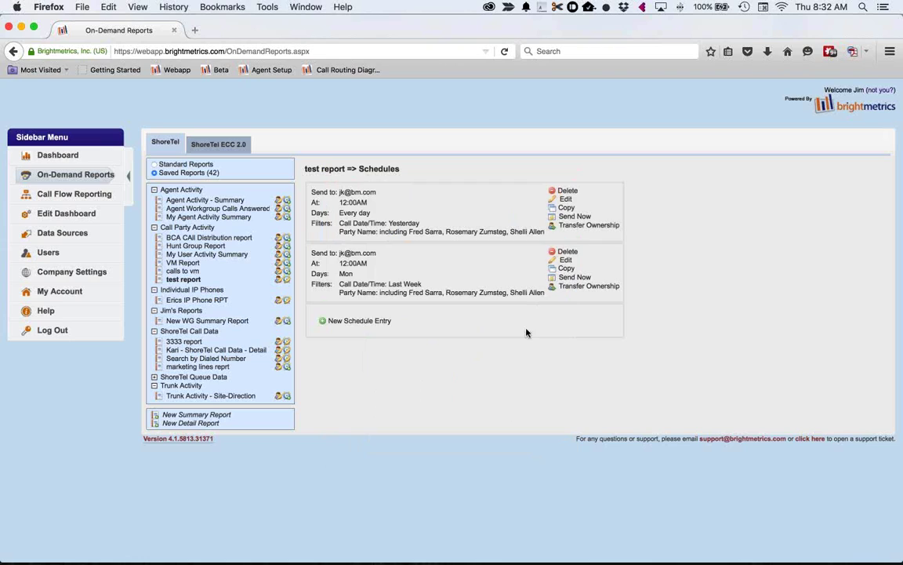
click(565, 259)
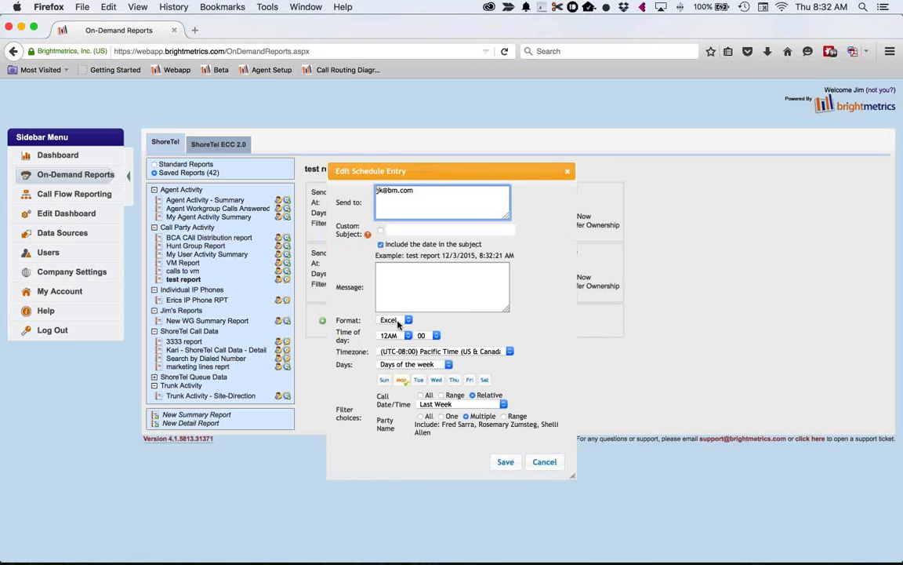
click(545, 462)
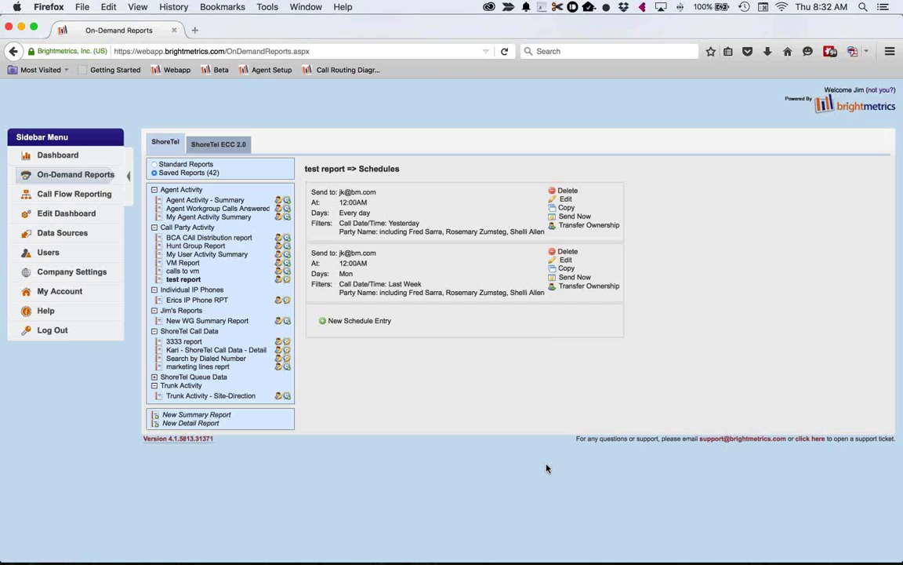
Step: Open the standard report Search by CallerID and set its Call Date/Time to a range from 11/02/2015 to 11/02/2015
click(183, 164)
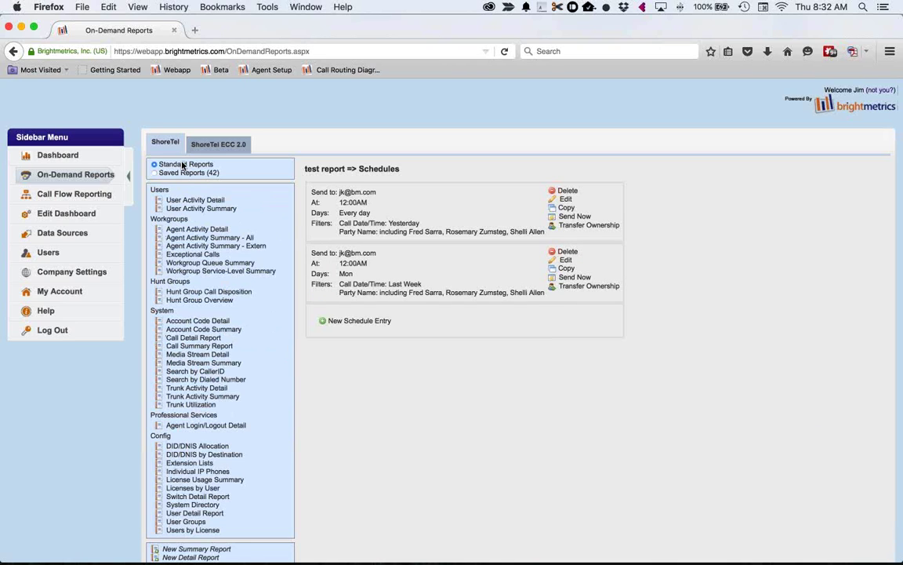
click(210, 373)
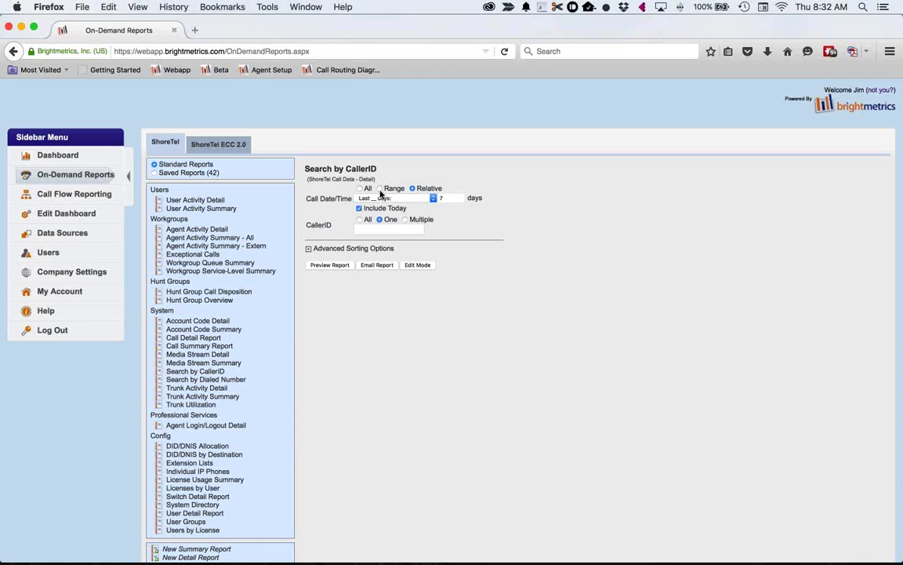
click(381, 189)
click(391, 200)
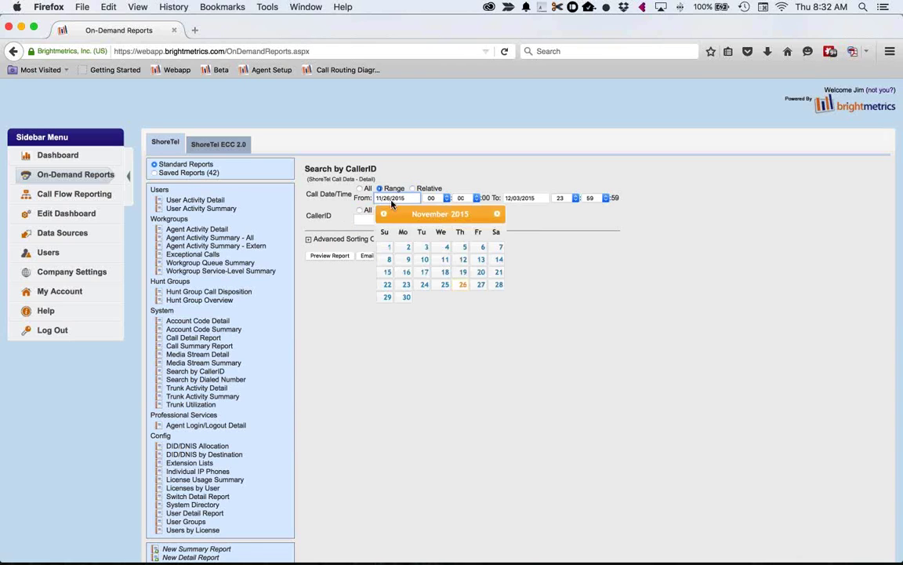
click(407, 247)
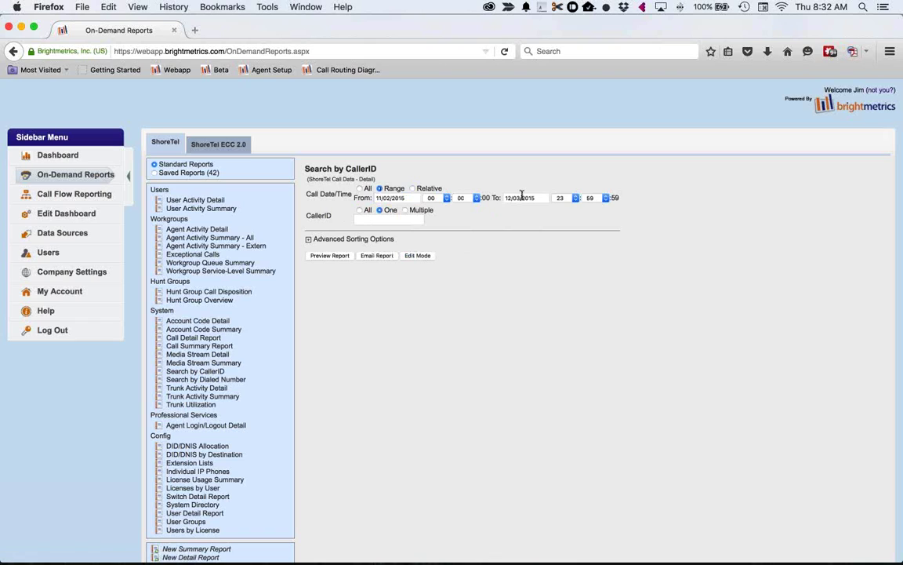
click(521, 196)
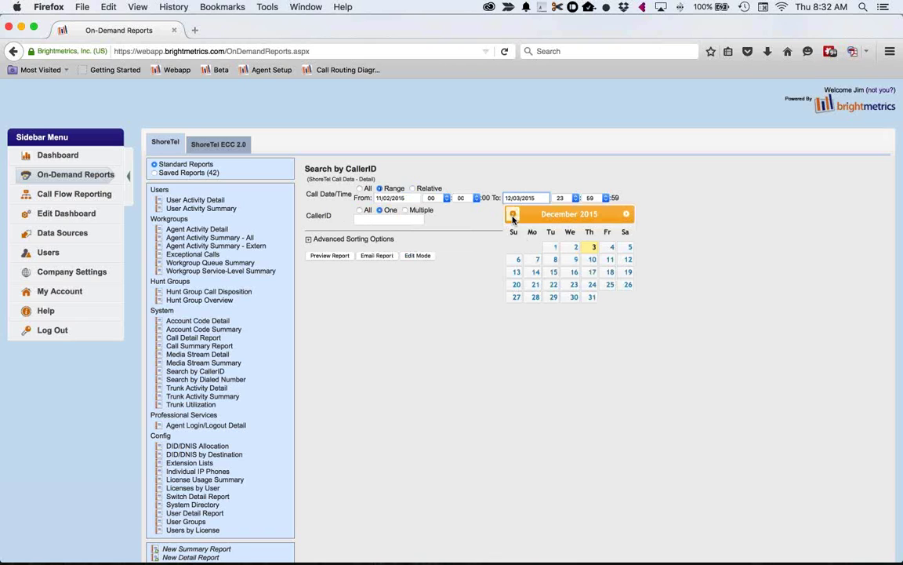
click(513, 216)
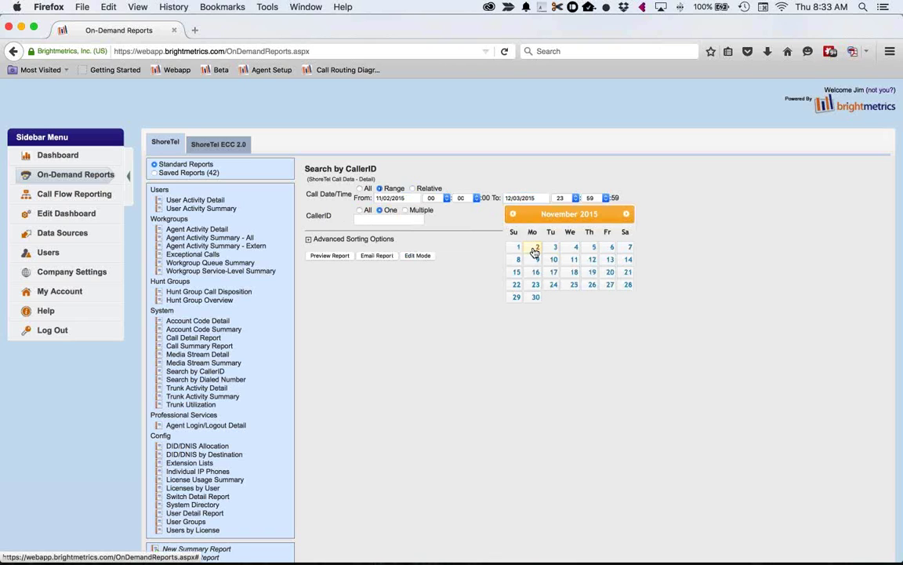
click(535, 248)
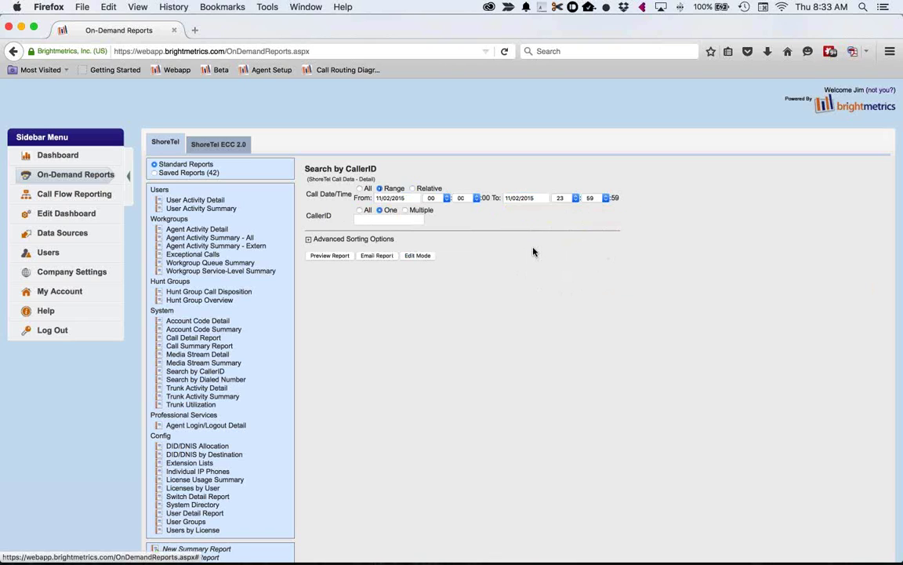
Step: Paste the caller's phone number as the single CallerID to match and preview the report
click(398, 221)
key(super+v)
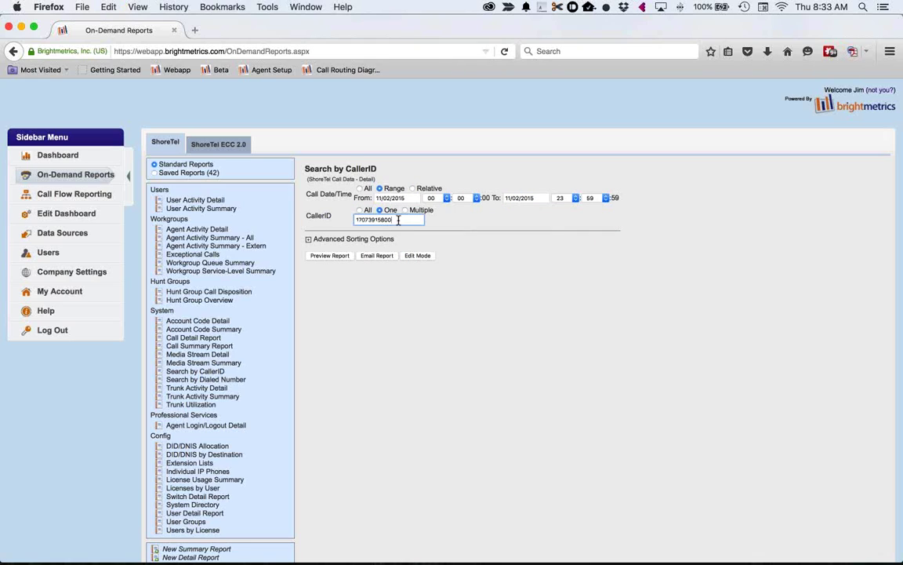
click(338, 256)
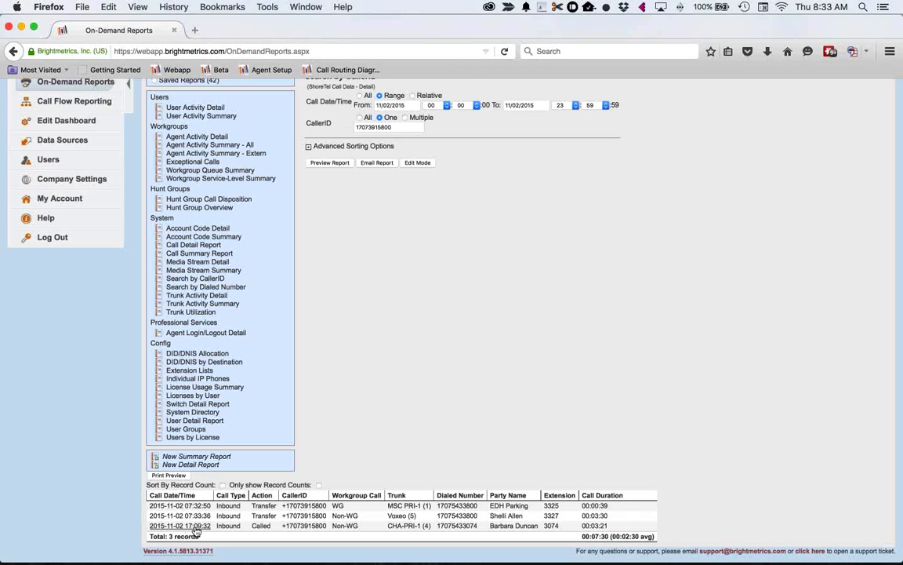
Step: Open the call details of all three listed calls and spread the detail windows apart so their timelines can be compared
click(293, 506)
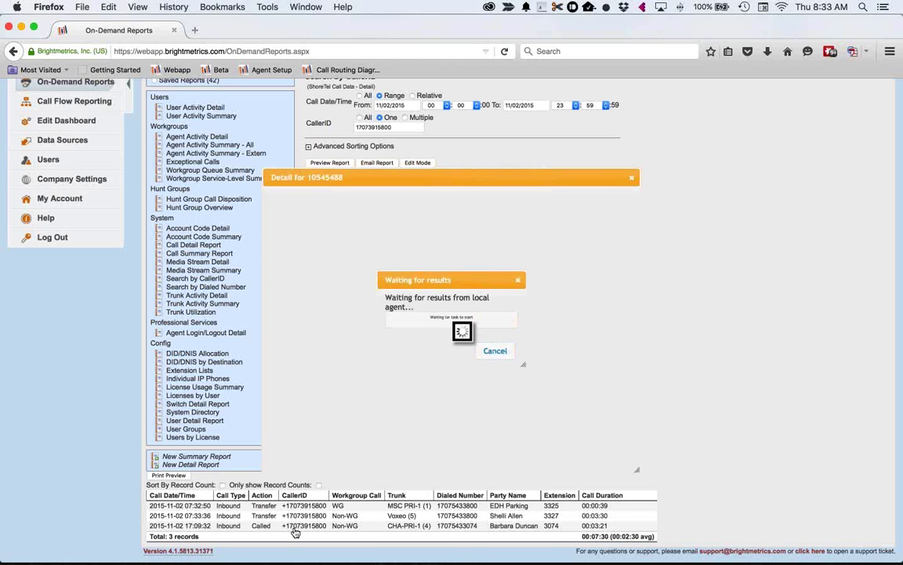
click(294, 527)
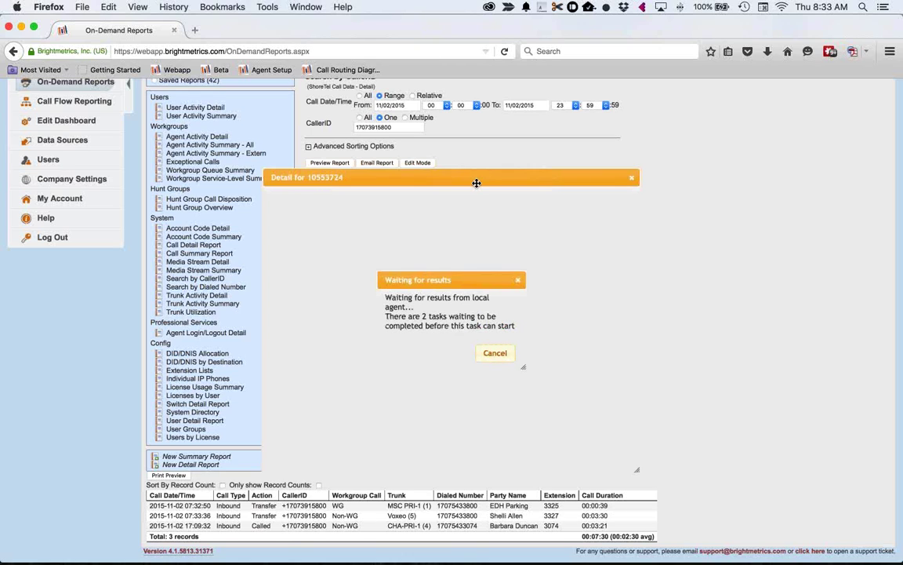
drag(537, 167, 791, 122)
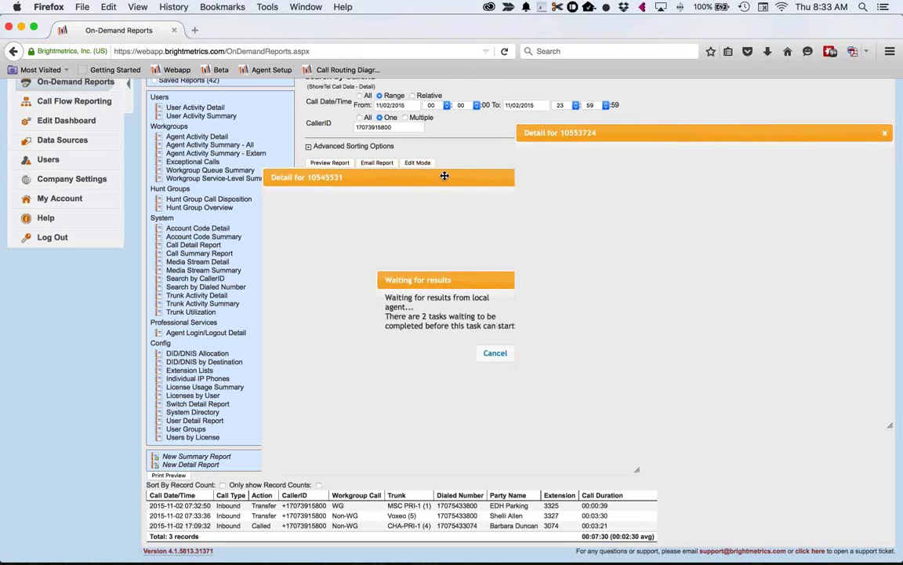
drag(444, 176, 226, 93)
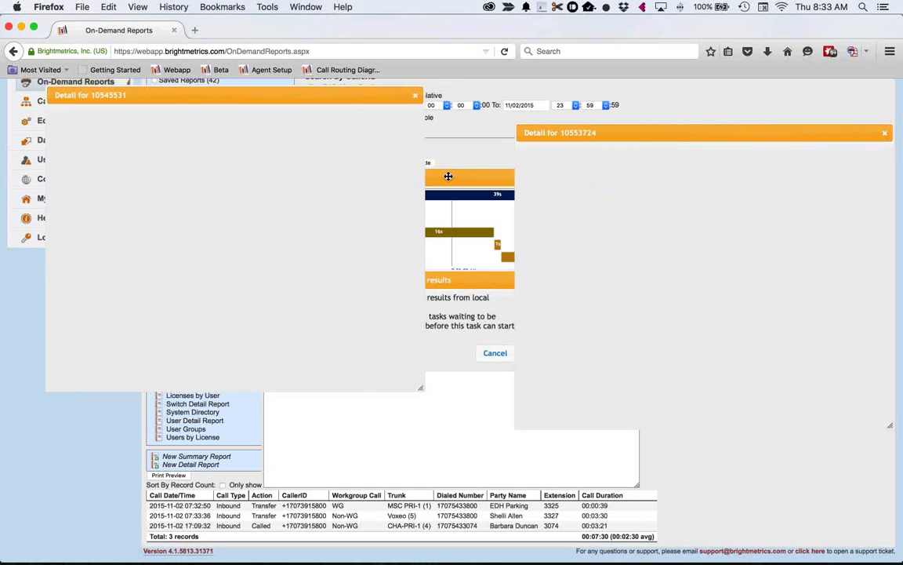
click(447, 178)
drag(448, 177, 393, 222)
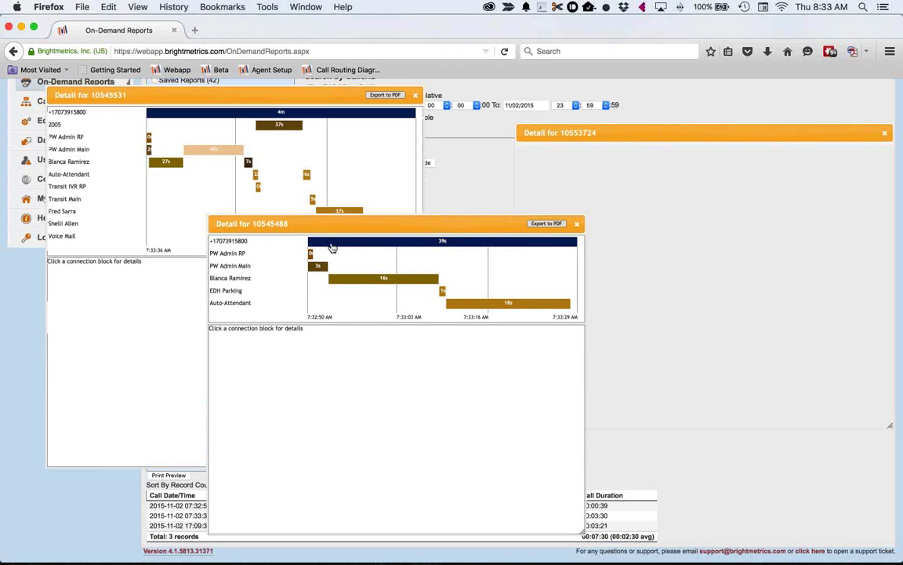
Step: Examine the 7:32 AM call's connection details for PW Admin Main, the user extension, EDH Parking and Auto-Attendant
click(322, 265)
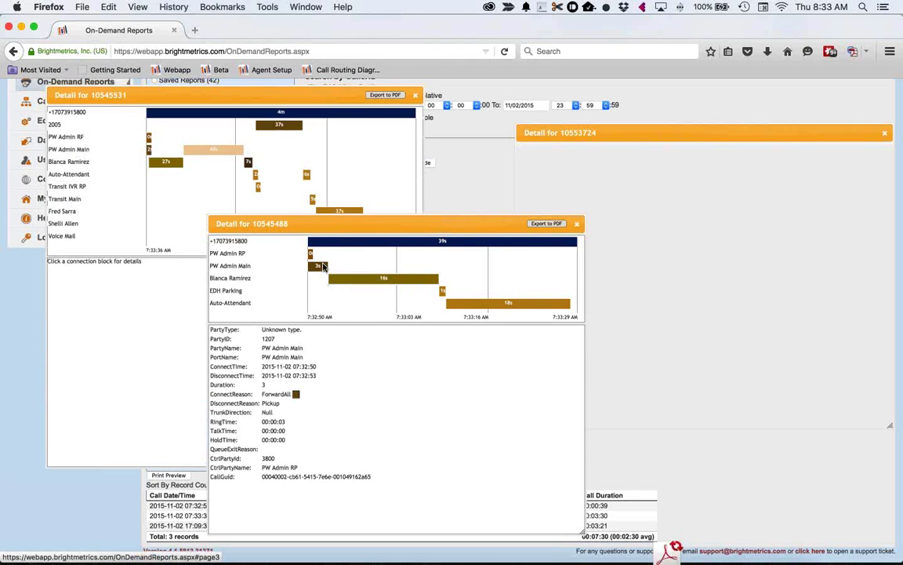
click(366, 278)
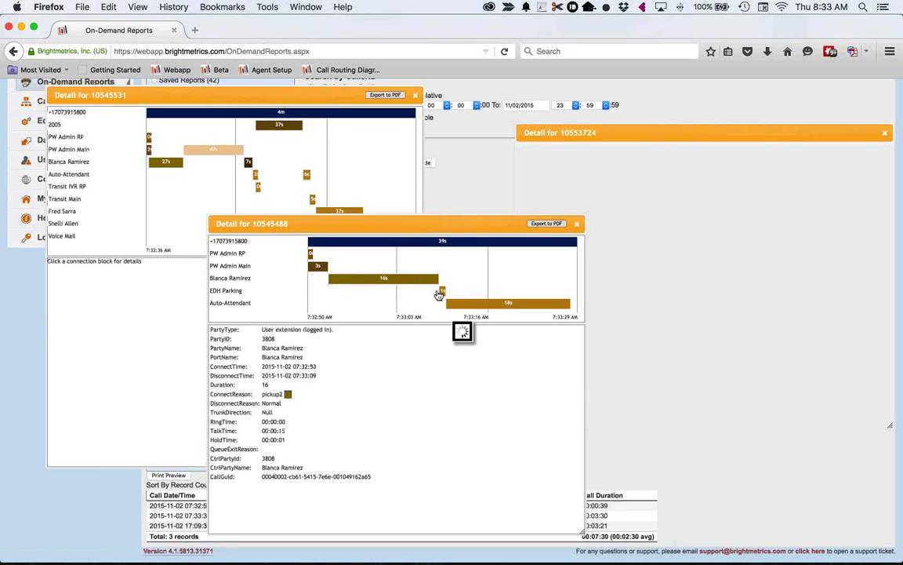
click(440, 291)
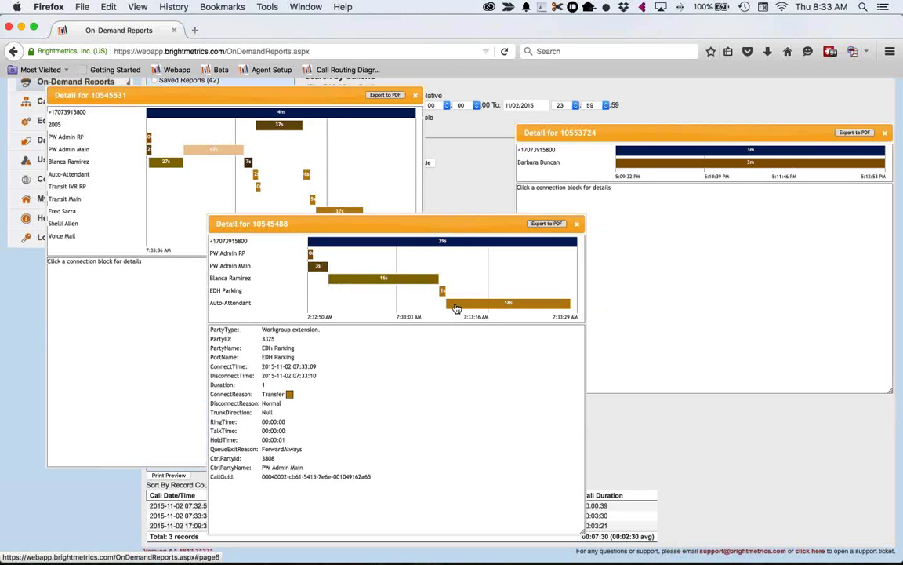
click(457, 306)
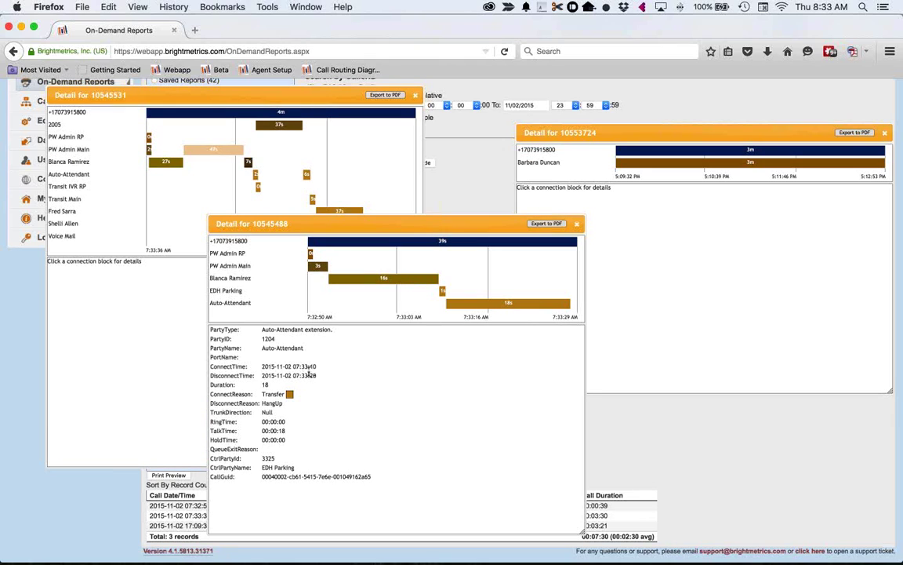
Step: Bring the 7:33 AM call's details to the front and examine its inbound trunk connection
click(134, 277)
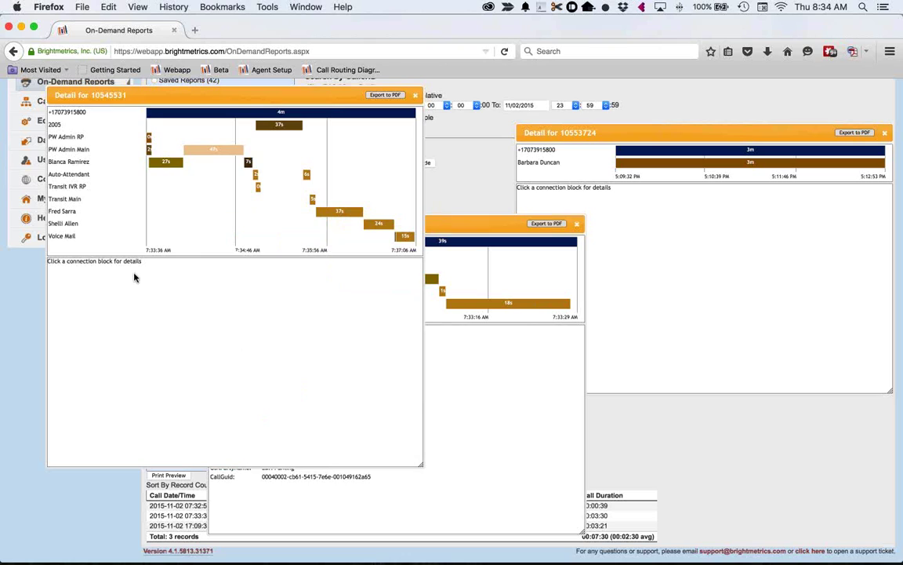
click(218, 116)
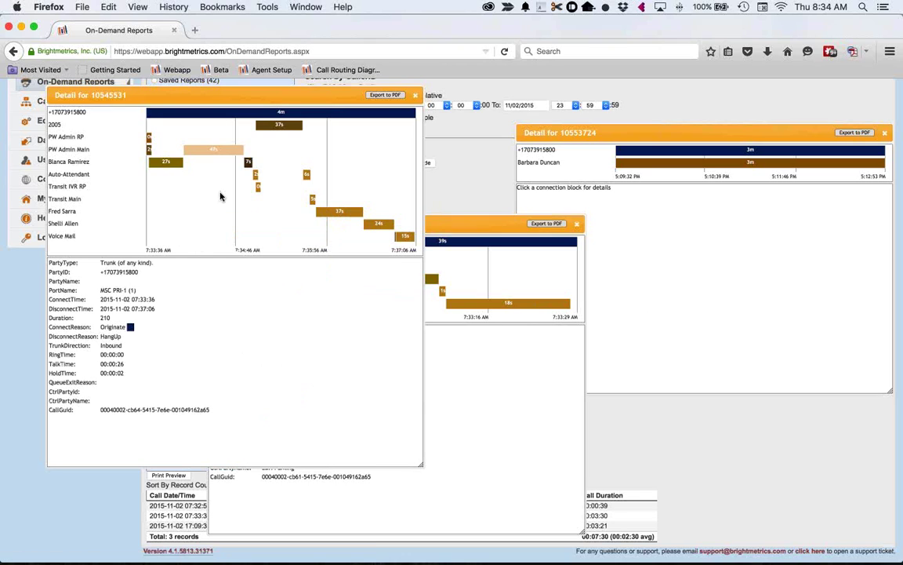
click(437, 240)
click(229, 165)
Step: Examine the trunk and user extension connections of the 5:09 PM call, checking the extension's talk time and time span
click(594, 146)
click(642, 153)
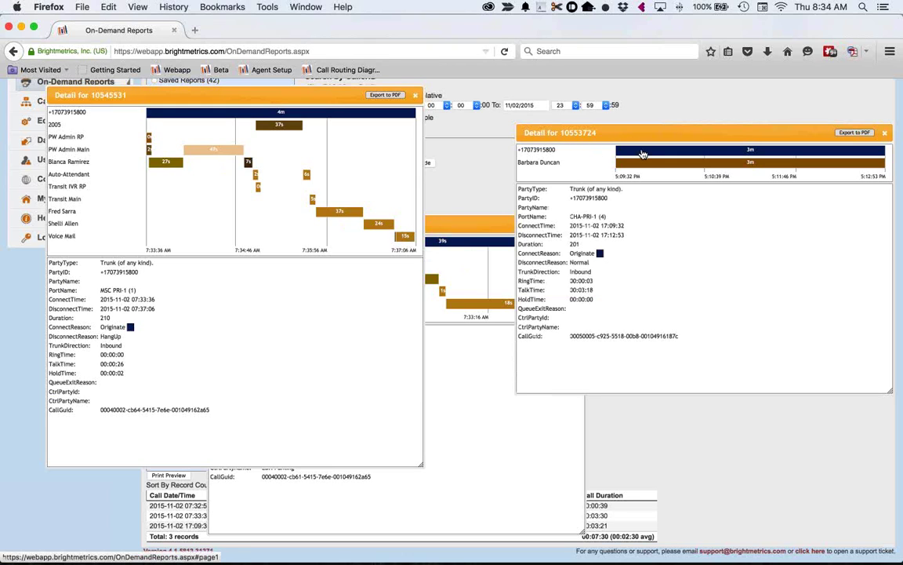
click(645, 164)
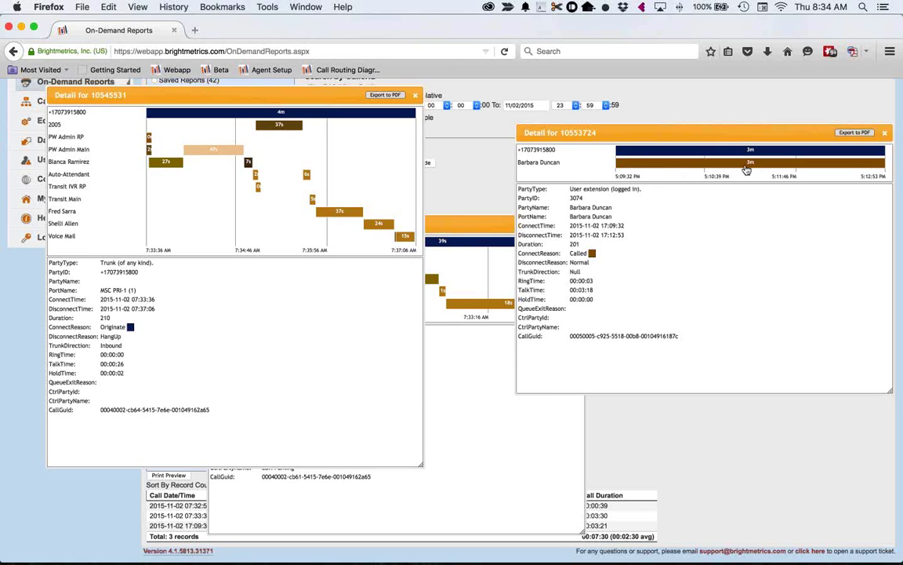
drag(570, 289, 595, 290)
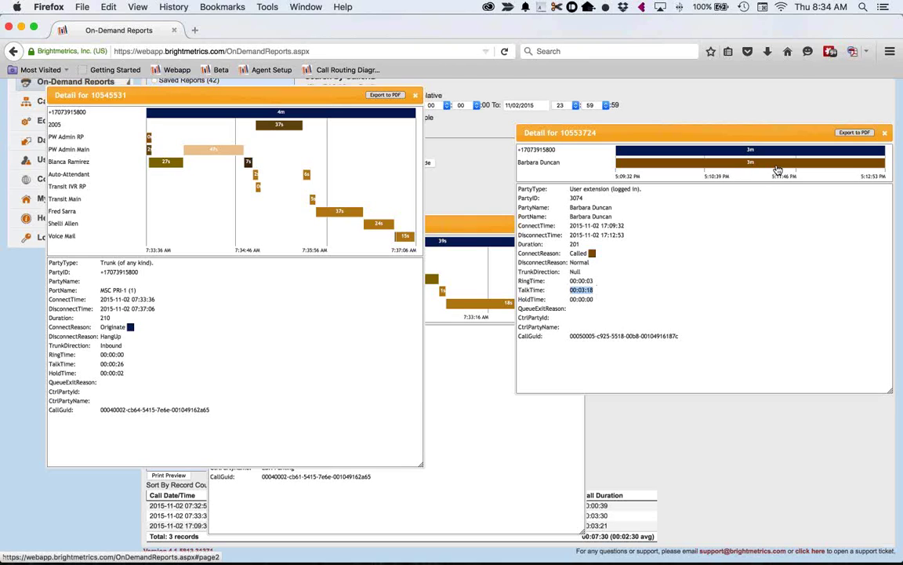
mouse_move(777, 171)
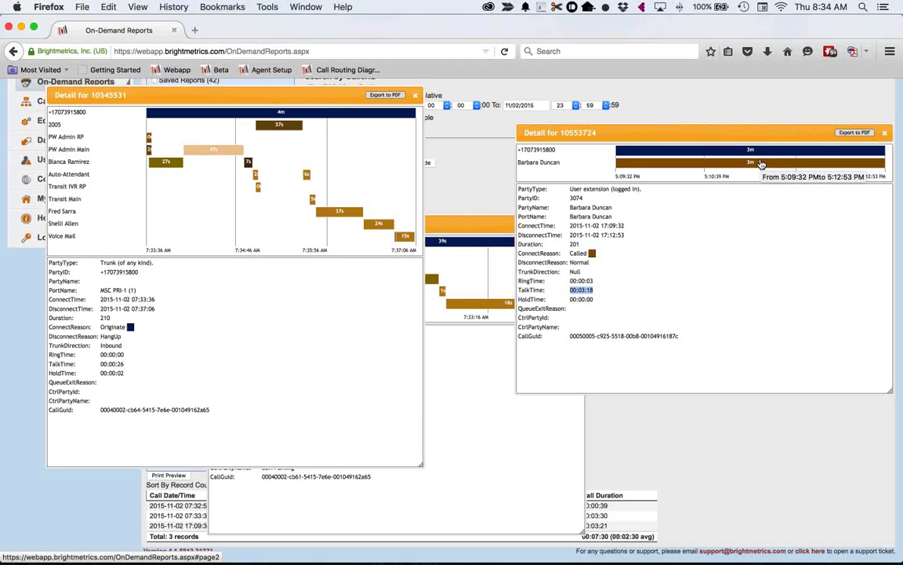
Step: Close all three call detail windows
click(885, 132)
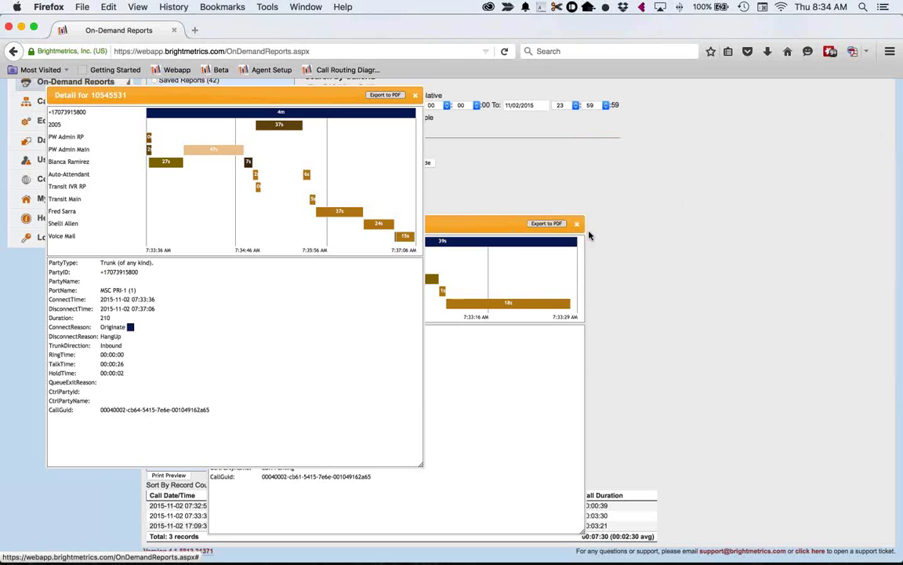
click(576, 224)
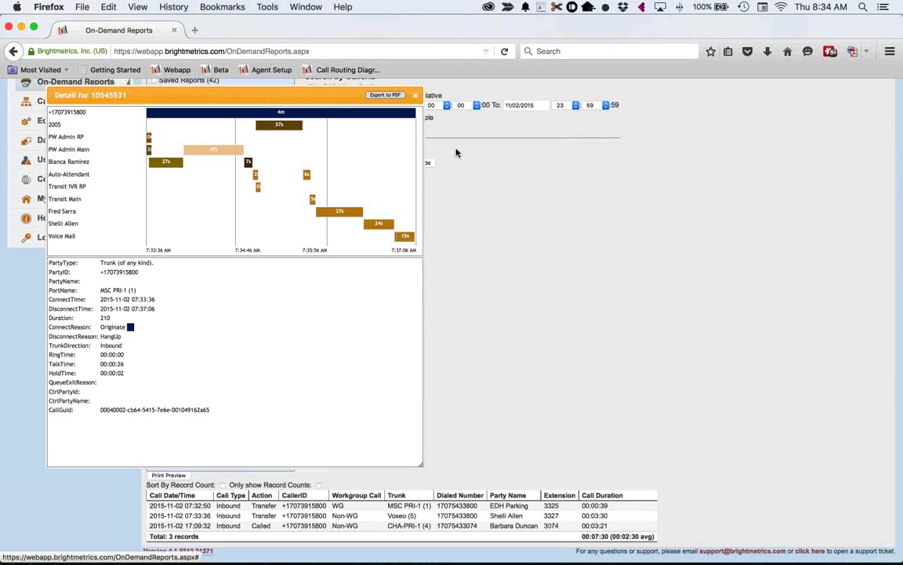
click(416, 95)
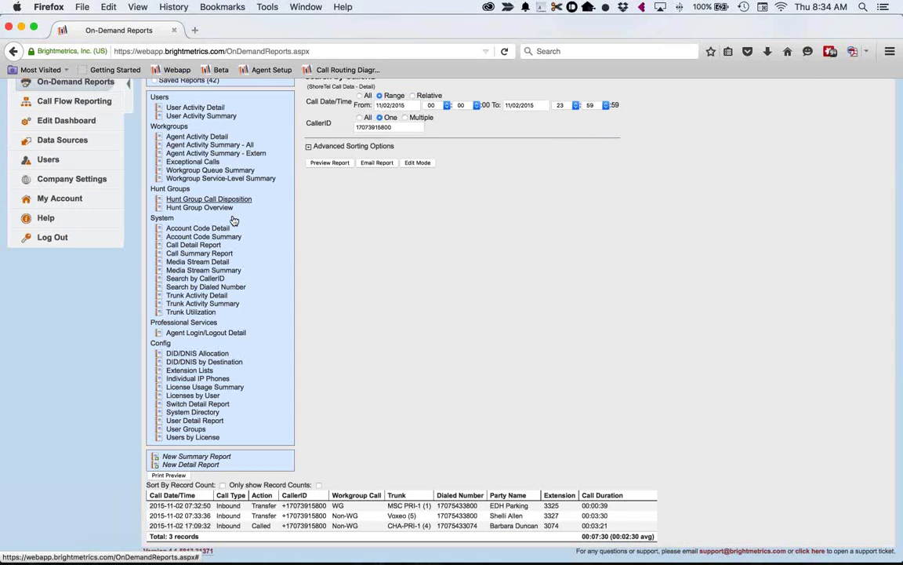
Step: Preview the standard License Usage Summary report and drill into the detail of its ShoreWare SoftPhone License row
scroll(233, 220, up, 4)
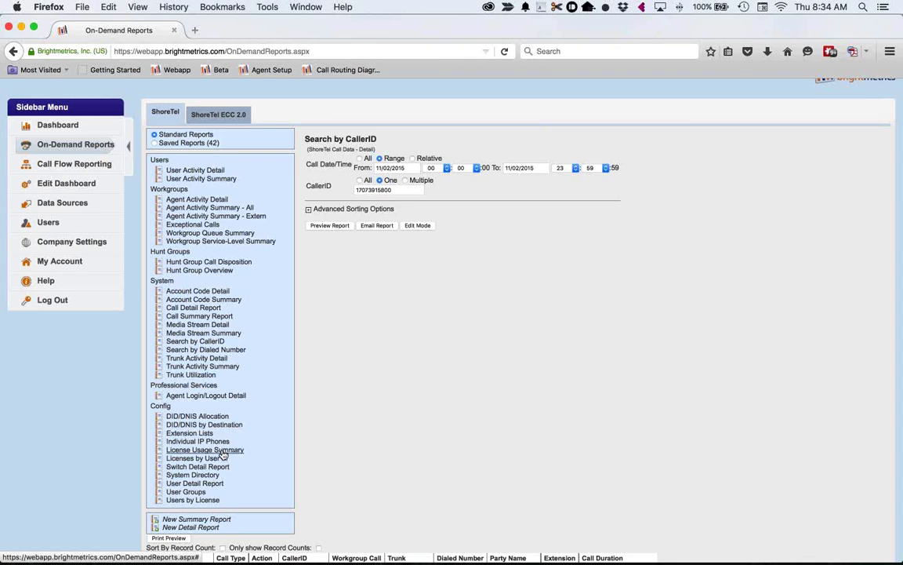
click(222, 451)
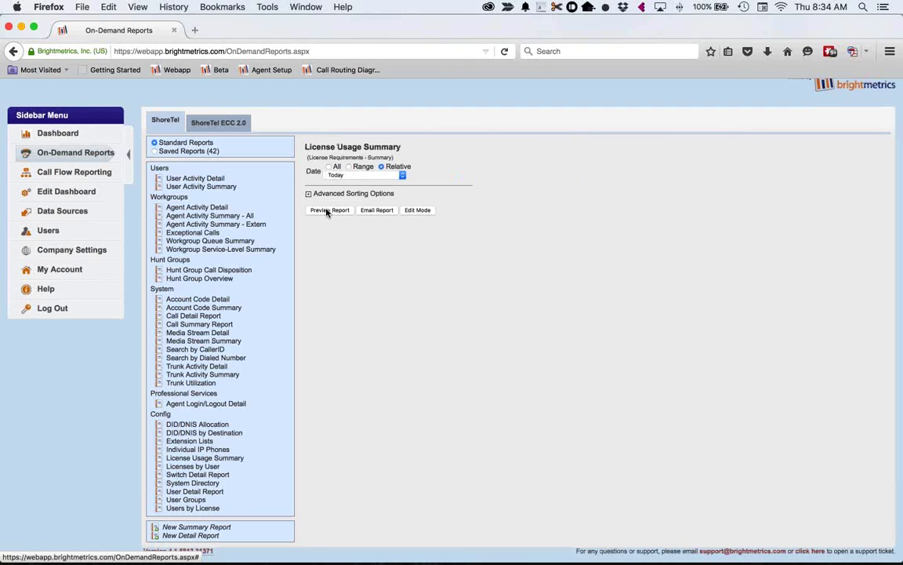
click(327, 211)
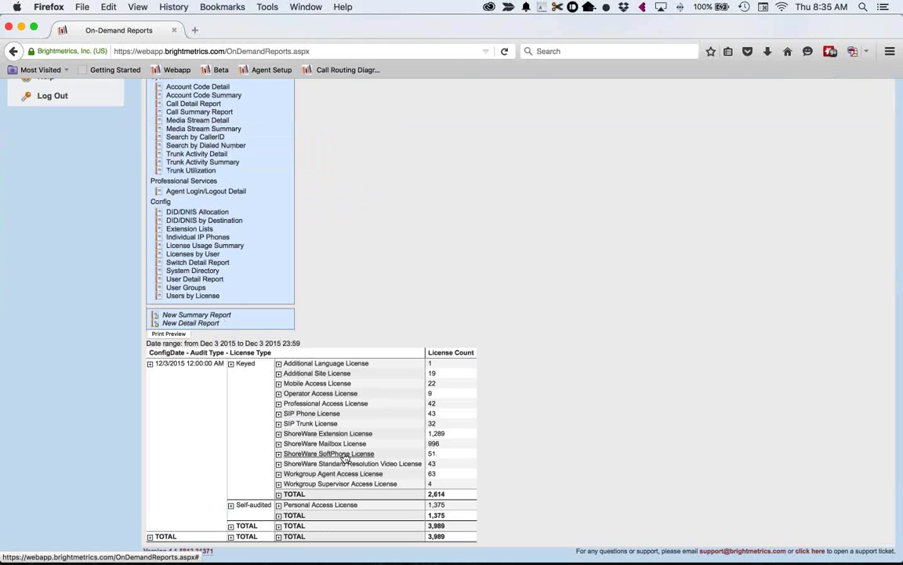
double_click(434, 455)
click(363, 457)
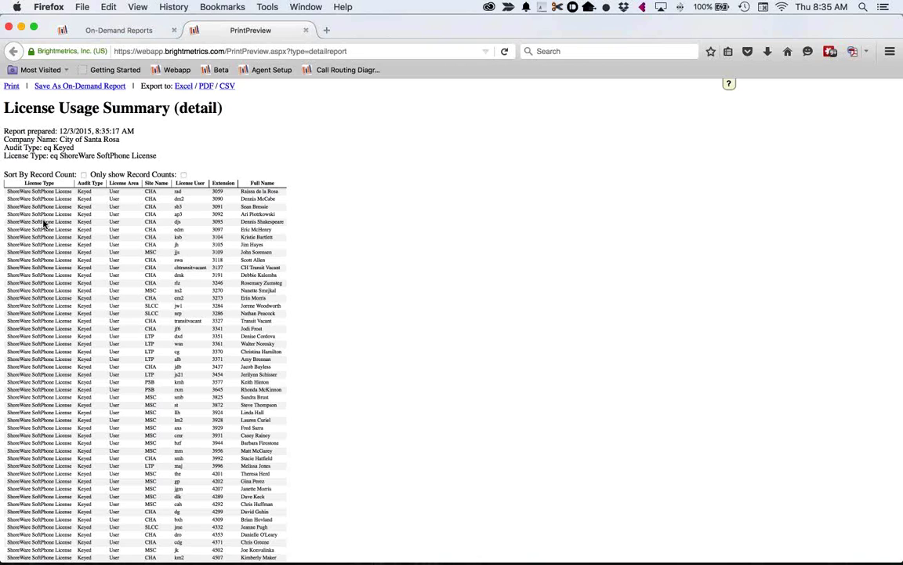
Step: Close the license detail preview and preview the standard DID/DNIS Allocation report
click(306, 30)
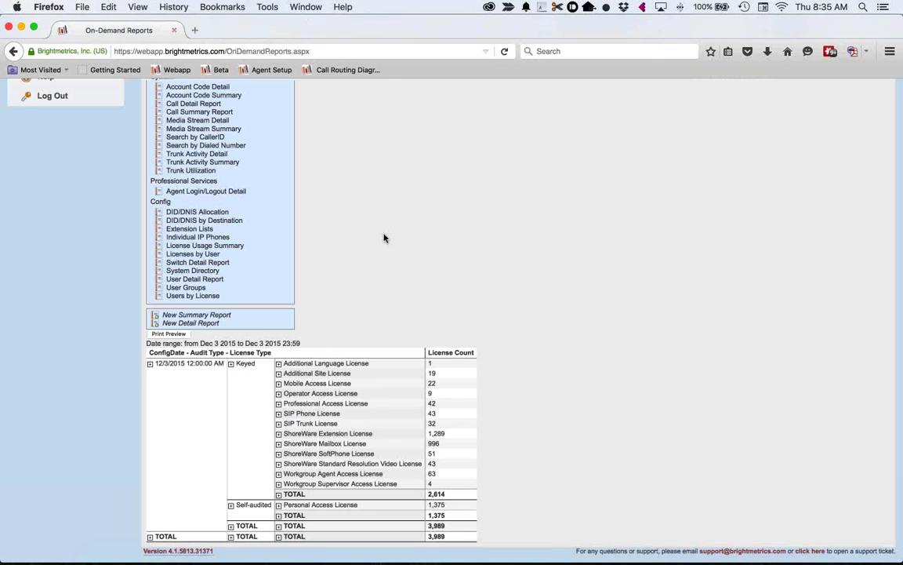
click(211, 213)
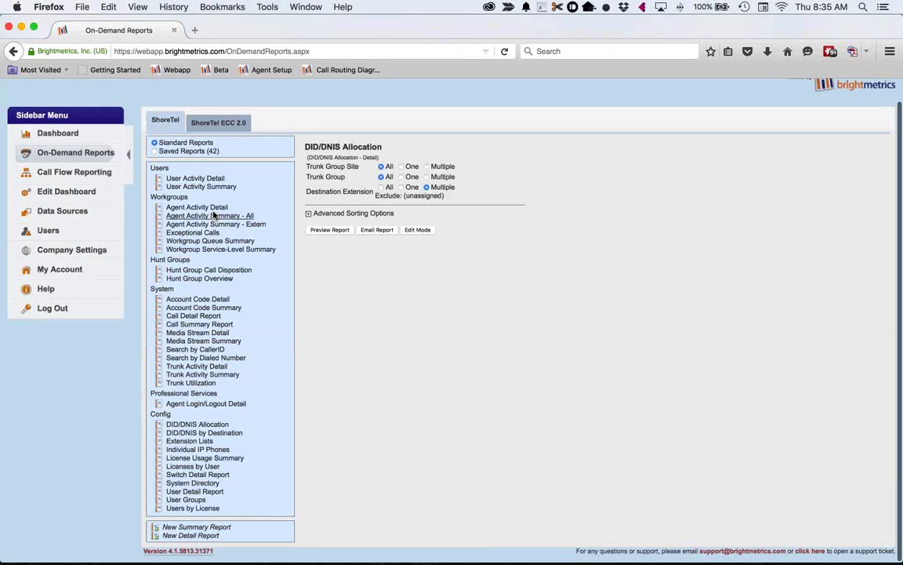
click(333, 231)
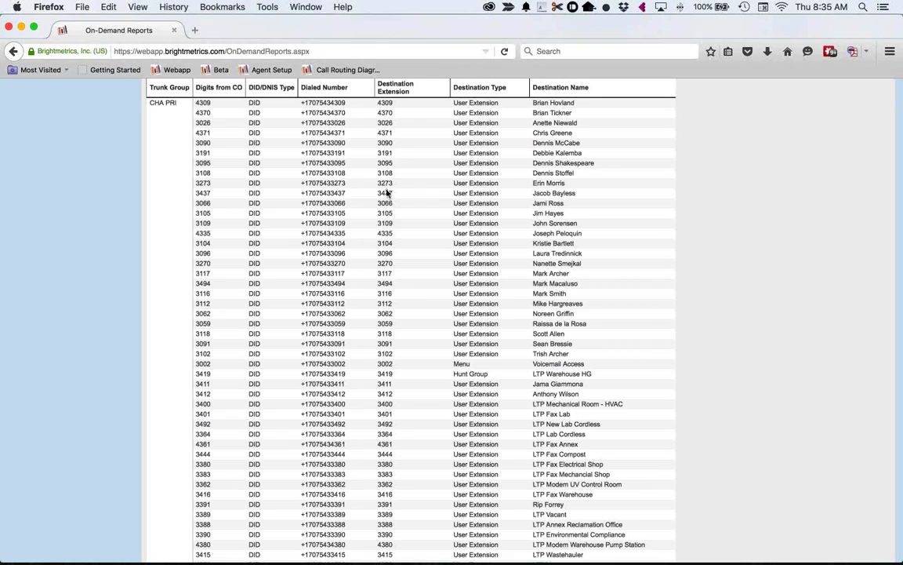
Step: Sort the DID/DNIS Allocation results by destination type and highlight the rows whose destination type is Menu
click(494, 91)
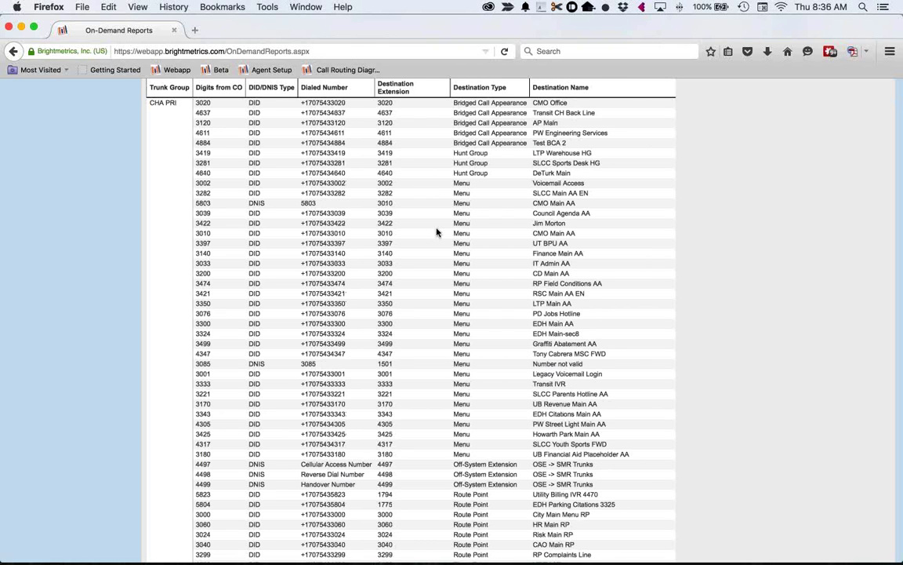
drag(436, 225, 452, 182)
drag(443, 336, 447, 405)
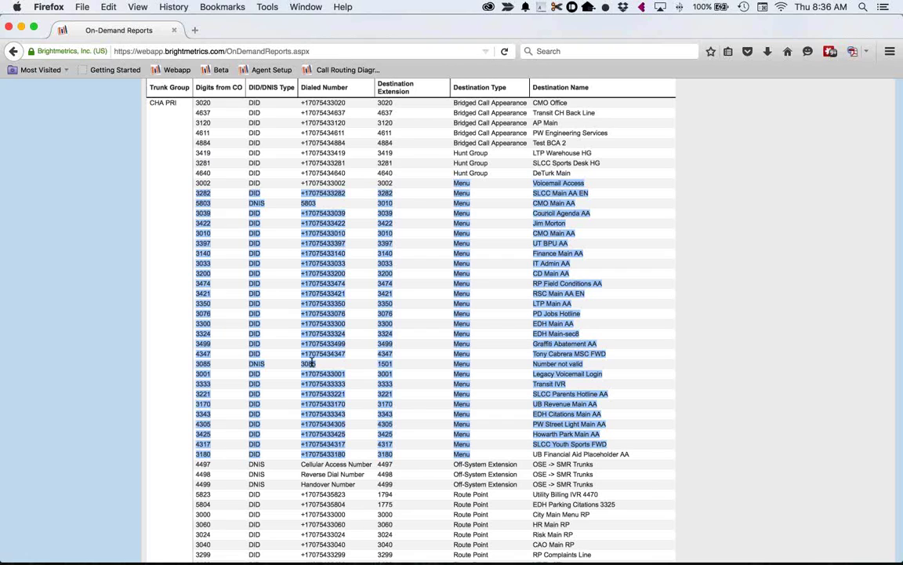
Step: Switch the Destination Extension filter to show only the selected (unassigned) value and preview the DID/DNIS Allocation report again
scroll(311, 363, up, 15)
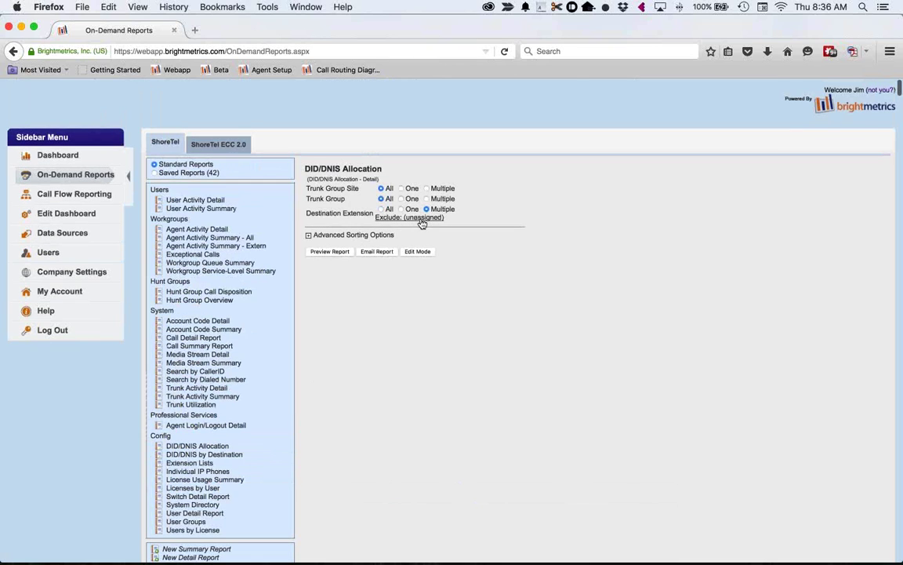
click(422, 224)
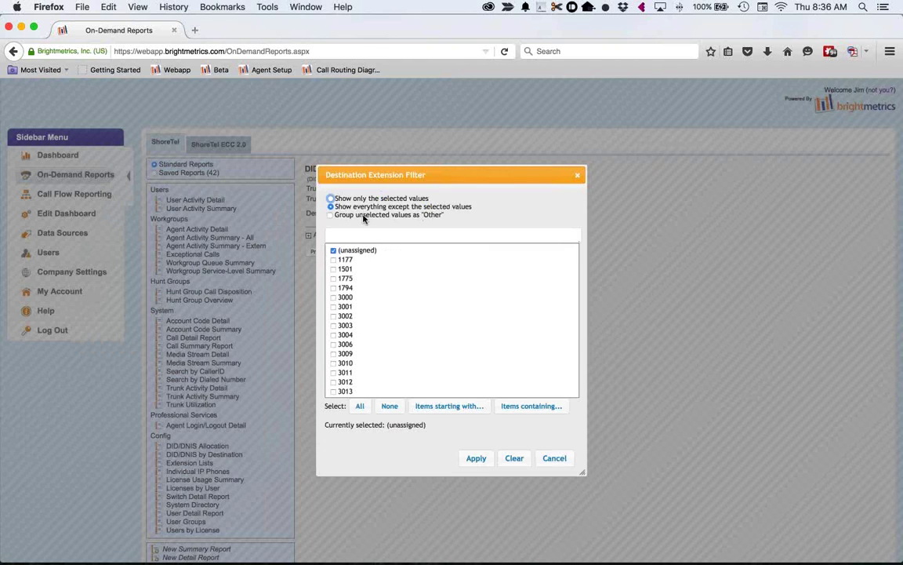
click(330, 200)
key(Return)
scroll(488, 427, down, 3)
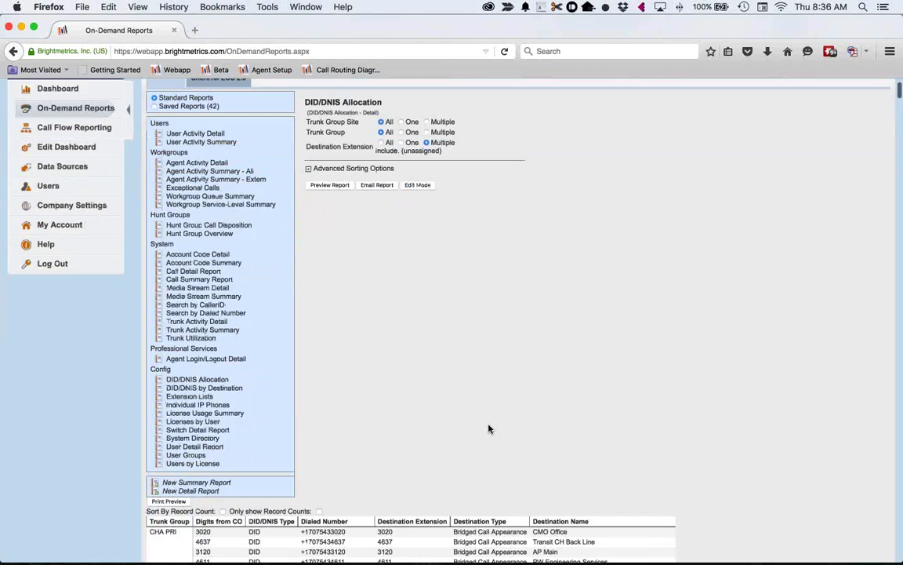
click(333, 180)
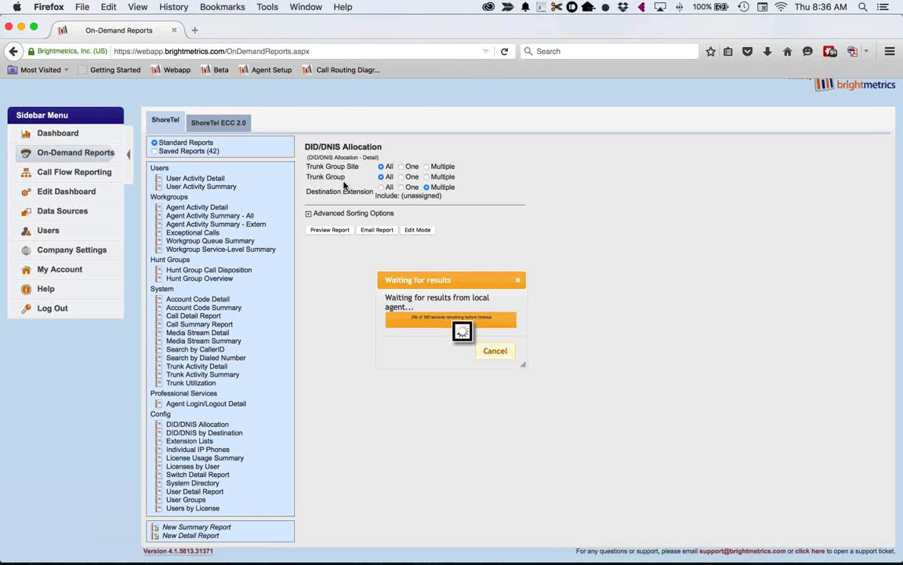
Step: Sort the unassigned DID results by dialed number and highlight the first dialed number
scroll(344, 184, up, 2)
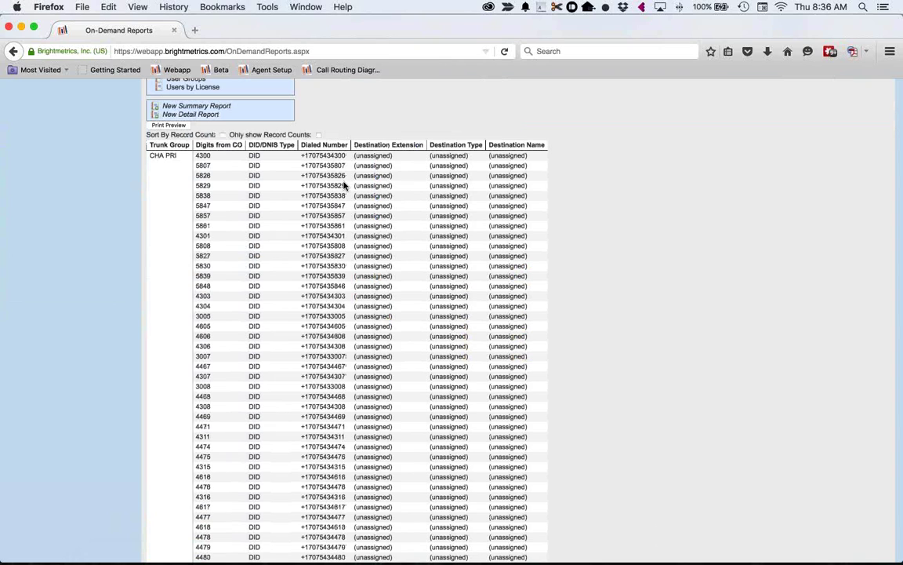
click(323, 147)
double_click(345, 155)
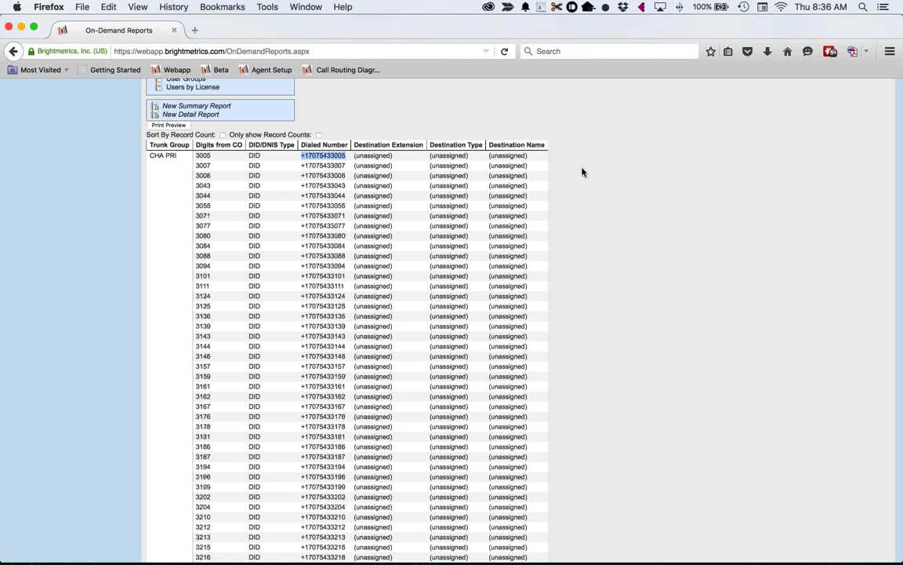
scroll(582, 173, up, 6)
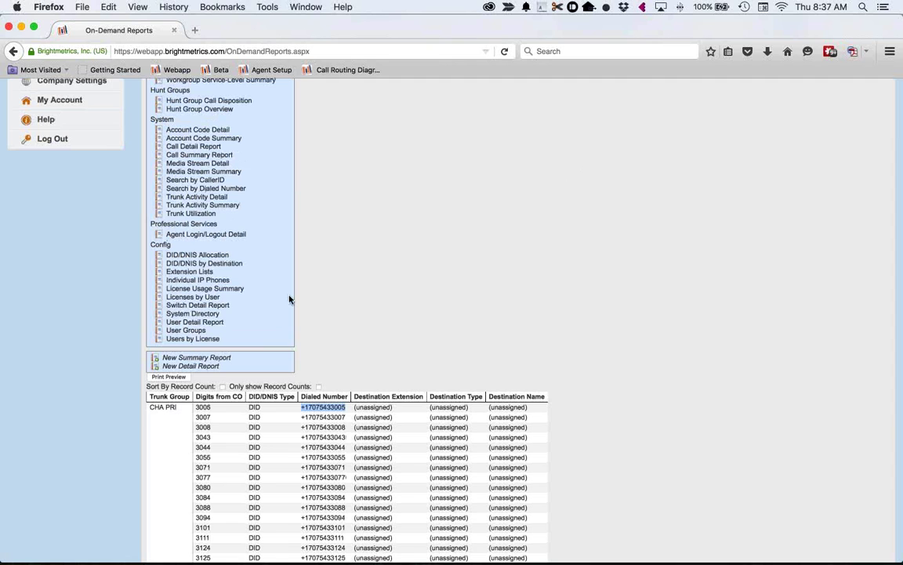
scroll(367, 322, up, 3)
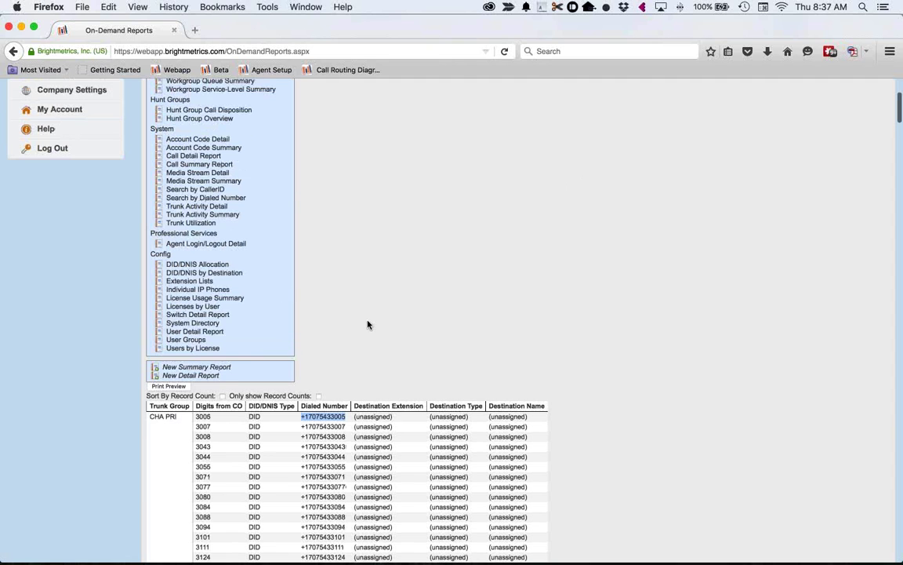
scroll(367, 322, down, 5)
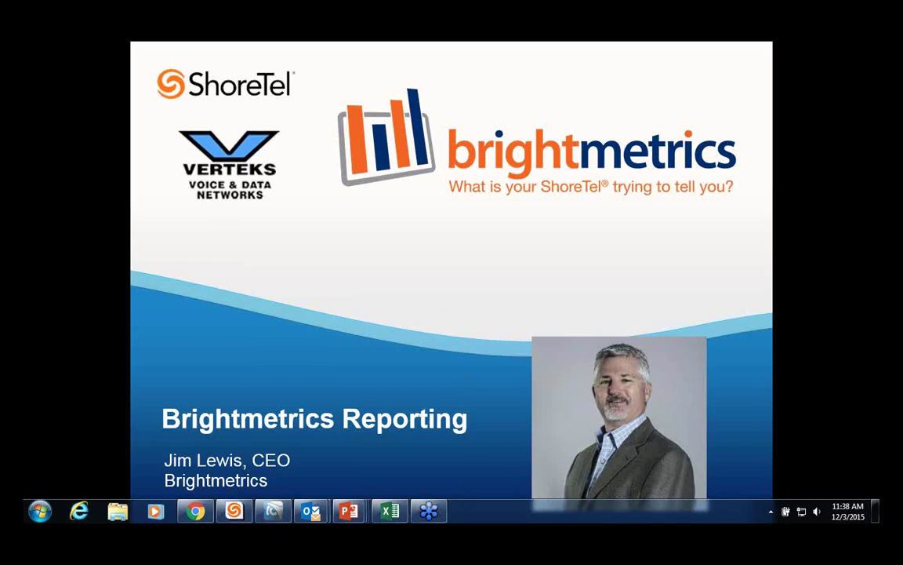
key(F5)
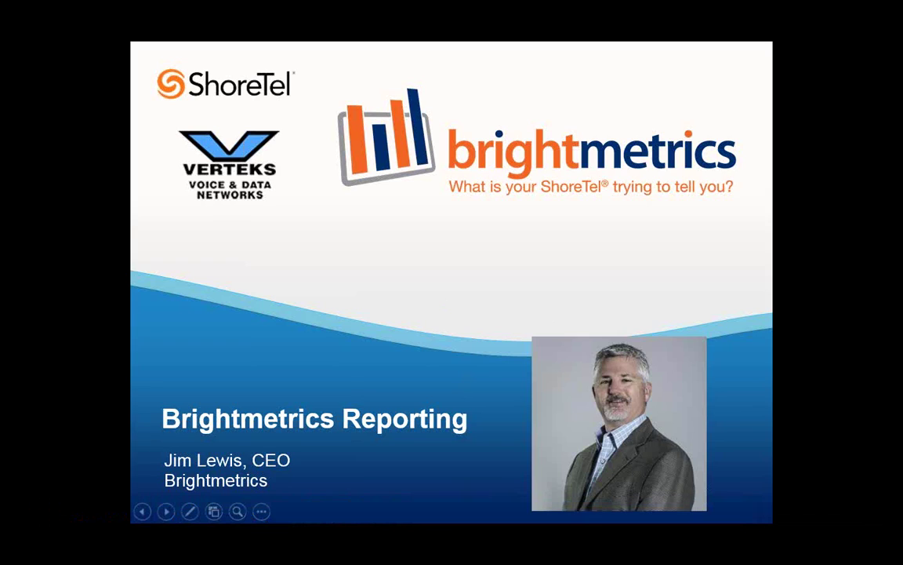